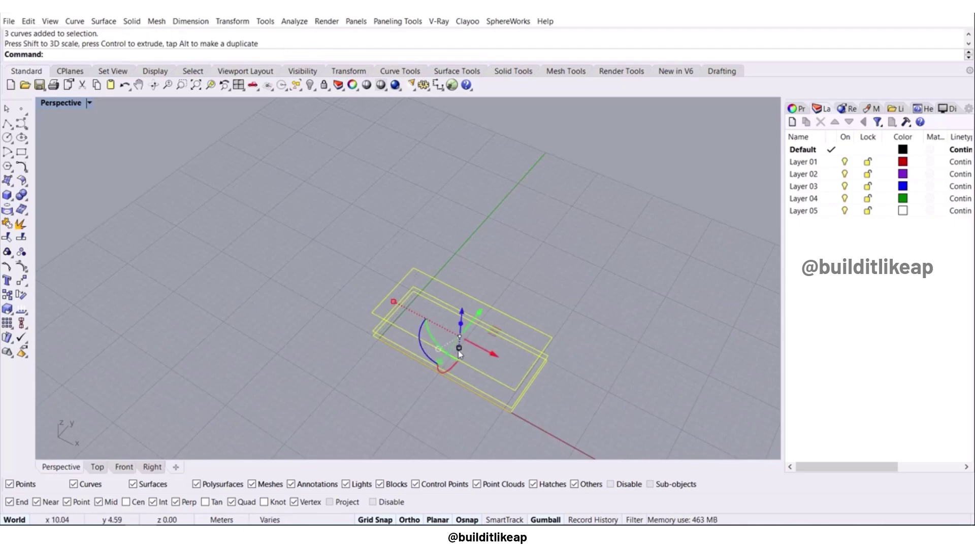
Explode the topmost of the three stacked rectangles into separate edges.
left_click_drag(430, 363, 426, 366)
left_click_drag(395, 305, 390, 306)
left_click(508, 305)
right_click_drag(507, 306, 470, 244)
scroll(445, 363, "up", 5)
right_click_drag(447, 363, 483, 355, "shift")
left_click_drag(499, 225, 498, 223)
left_click(21, 224)
right_click_drag(499, 247, 363, 287)
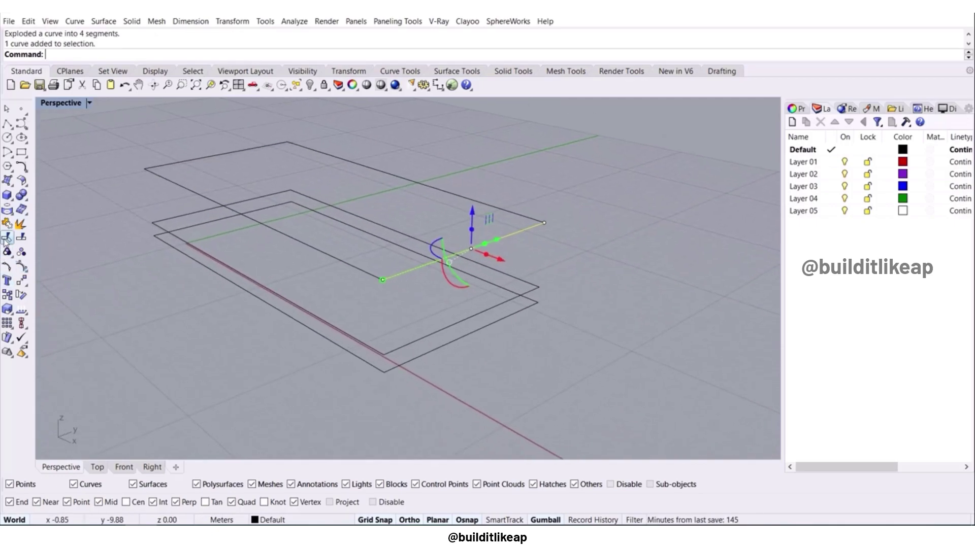
Move the top rectangle's near short edge end to end along its own direction, so it extends outward from the back corner.
left_click(21, 280)
left_click(383, 279)
left_click(545, 222)
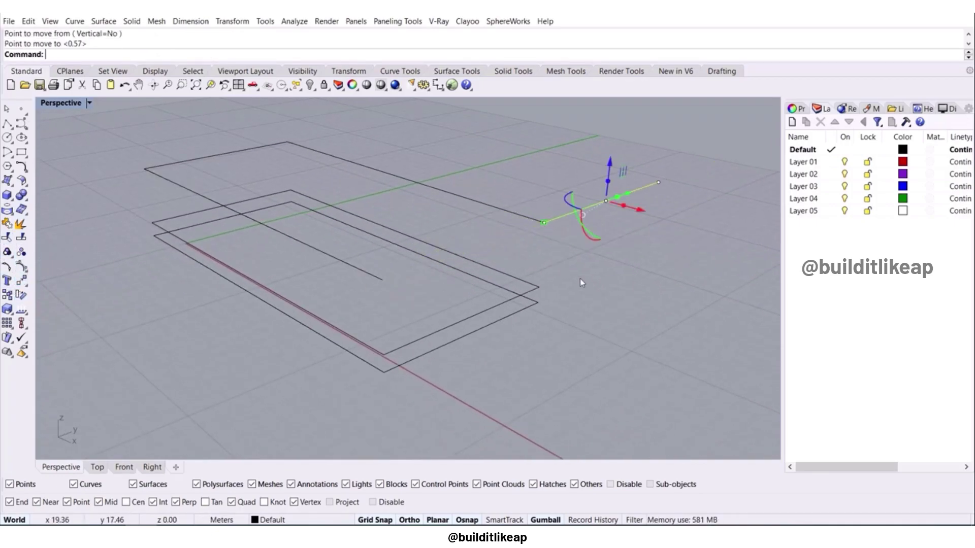
Shorten the top rectangle's front long edge from its open end, keeping the far corner attached.
right_click_drag(332, 297, 427, 300, "shift")
right_click_drag(328, 383, 349, 247)
left_click(349, 247)
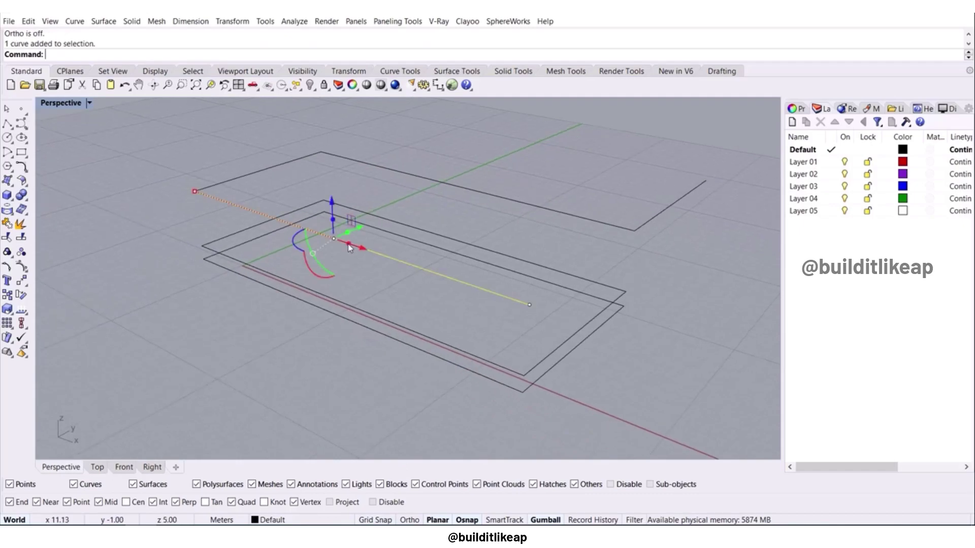
left_click_drag(327, 264, 344, 270)
Explode the middle rectangle and delete its back long edge and far short edge.
left_click(329, 337)
right_click_drag(329, 337, 287, 331)
left_click(327, 337)
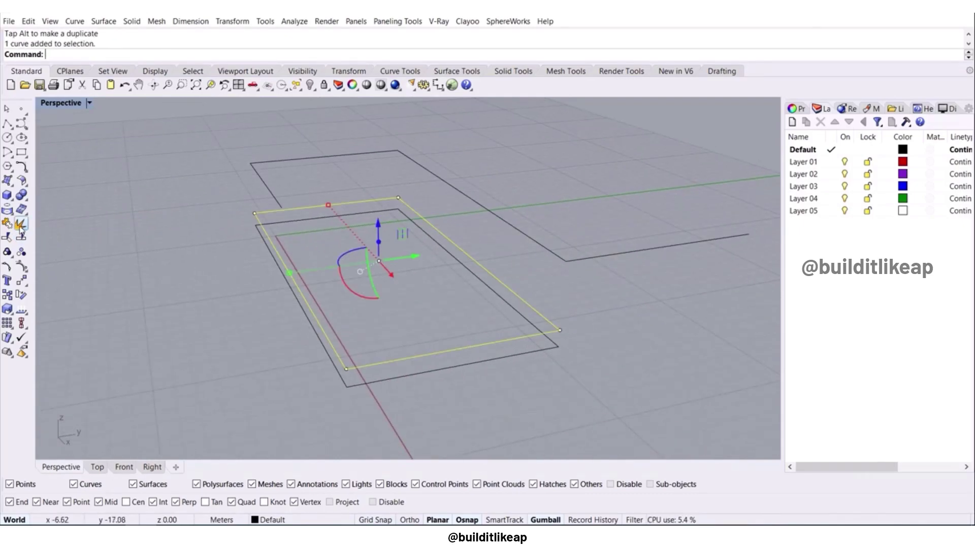
left_click(431, 226)
key("Delete")
Move the middle rectangle's near short edge from its back endpoint to its front corner, so it extends outward.
type("m")
key("Return")
left_click(560, 331)
left_click(346, 369)
Move the middle rectangle's front long edge from its far end to its near corner, so it extends forward.
left_click(257, 219)
type("m")
key("Return")
left_click(255, 213)
left_click(348, 364)
scroll(350, 357, "down", 4)
right_click_drag(352, 357, 395, 353)
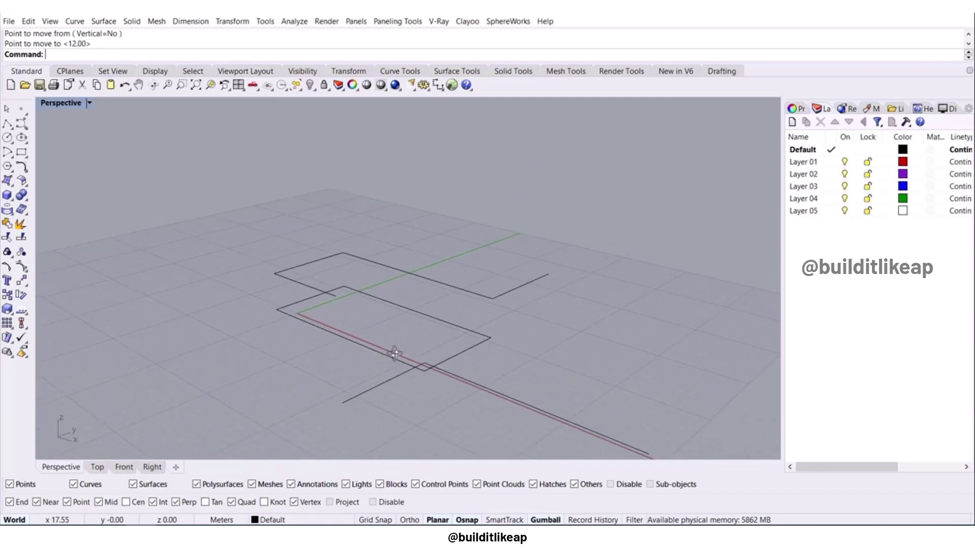
Start a curve blend between the extended short lines of the middle and top rectangles.
type("Bl")
key("Return")
scroll(425, 343, "up", 3)
left_click(641, 160)
right_click_drag(531, 229, 362, 285, "shift")
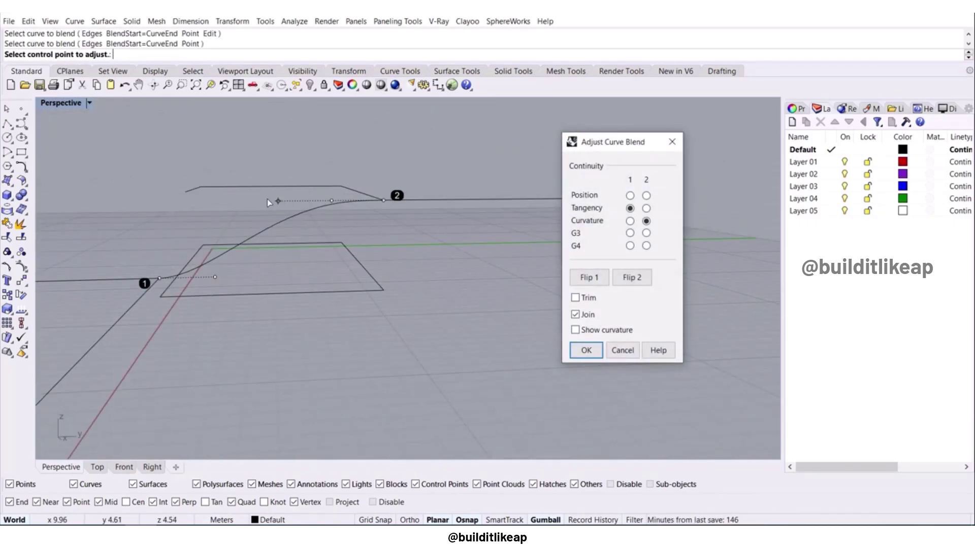
Try curvature continuity at both ends of the blend with symmetrically lengthened handles.
left_click(645, 209)
left_click(630, 221)
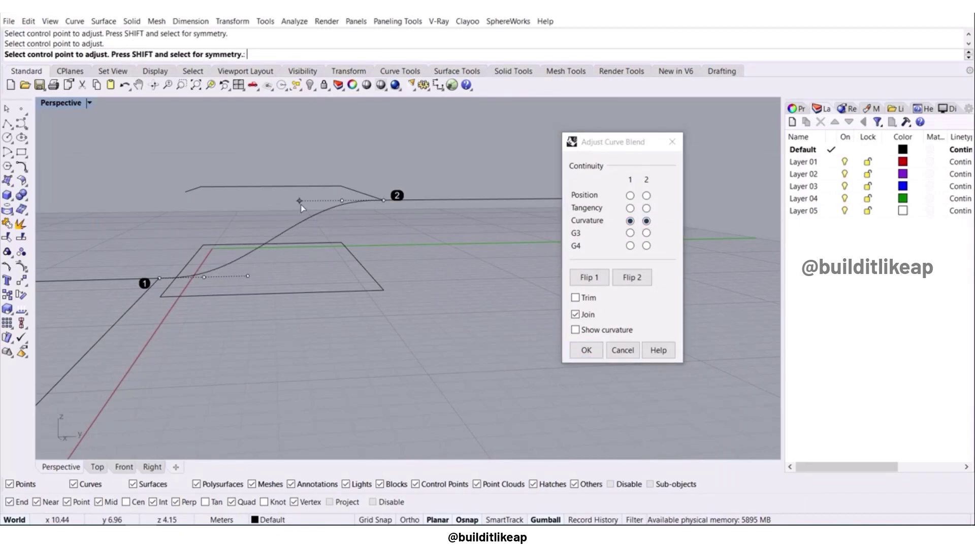
left_click(299, 201, "shift")
left_click(216, 201, "shift")
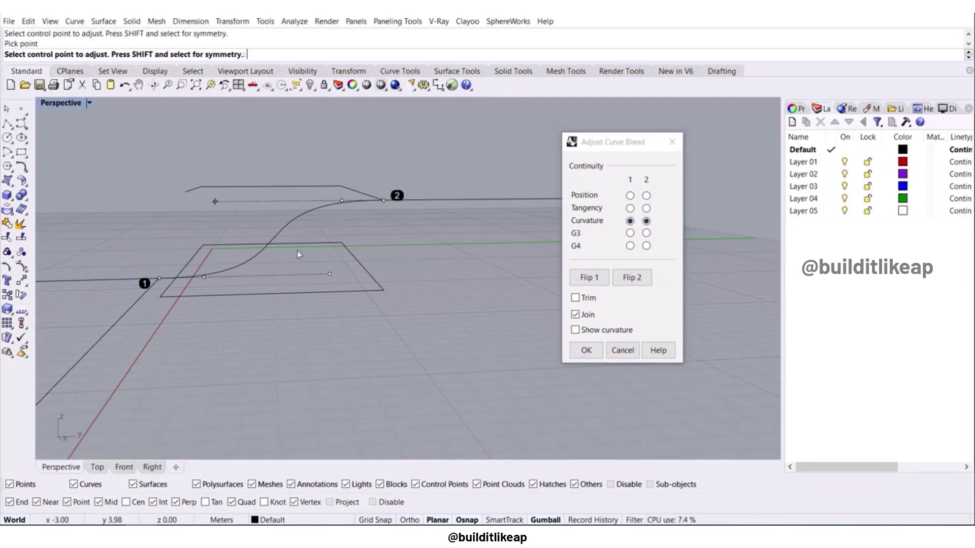
Set both blend ends to tangency, adjust the handles symmetrically into an S-curve, and create the blend.
left_click(629, 208)
left_click(312, 200, "shift")
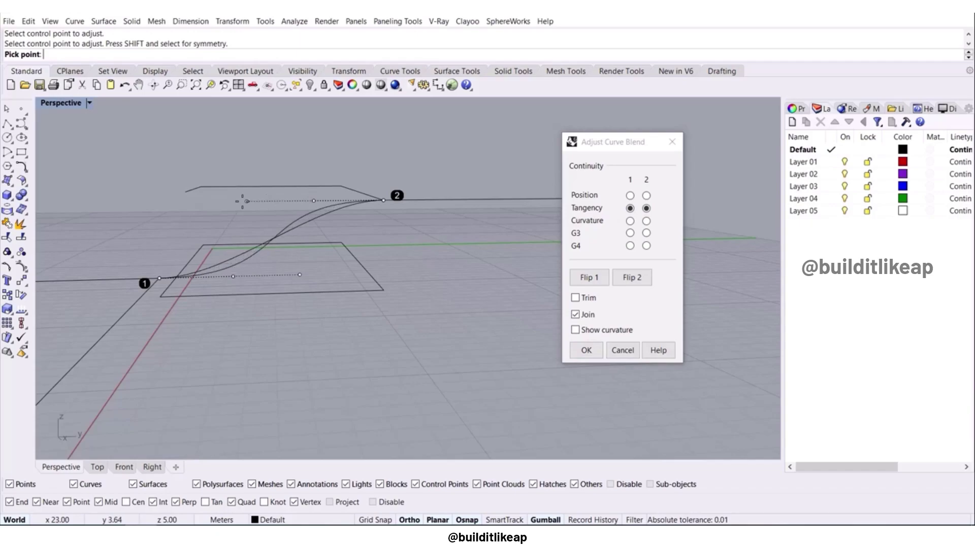
left_click(240, 201, "shift")
right_click_drag(240, 213, 310, 285)
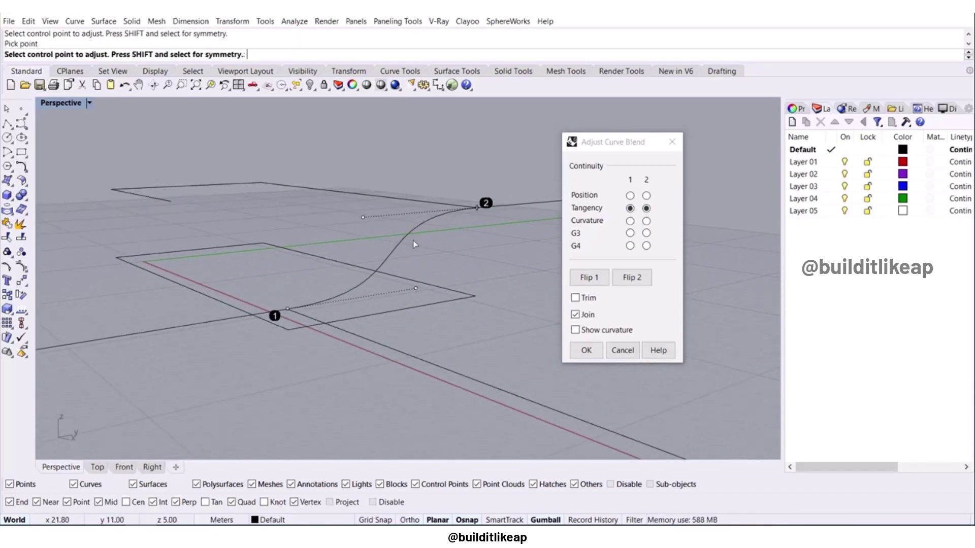
left_click(586, 350)
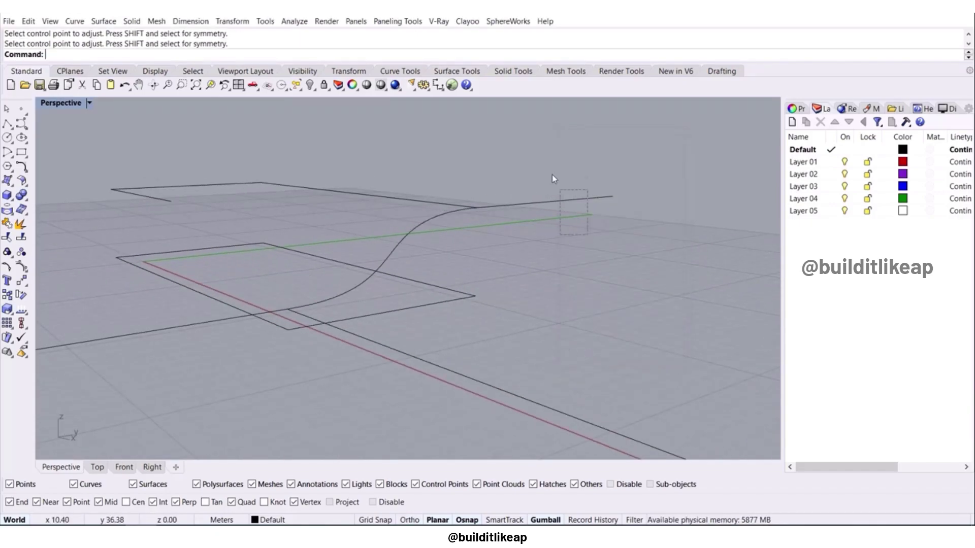
Change the two extended short lines to Layer 01 and turn that layer off.
left_click(211, 322, "shift")
right_click_drag(319, 352, 361, 369, "shift")
right_click(815, 164)
left_click(875, 359)
left_click(845, 162)
Start a curve blend between the lower extended long line and the shortened top long edge.
scroll(539, 293, "down", 5)
right_click_drag(540, 294, 612, 303)
right_click_drag(612, 303, 571, 303, "shift")
type("Ble")
key("Return")
scroll(470, 309, "up", 4)
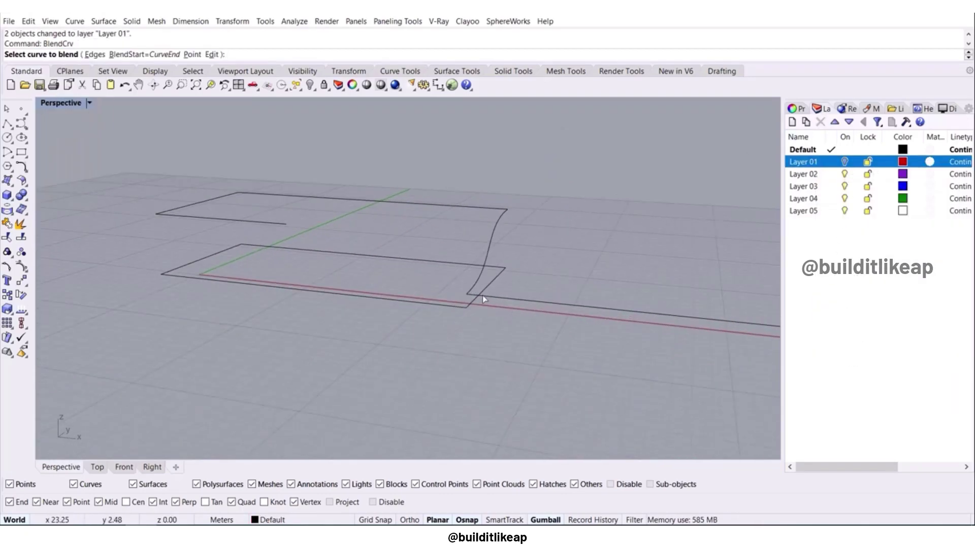
left_click(481, 297)
left_click(283, 224)
Lengthen the blend's upper handle along the top edge and create the blend.
right_click_drag(341, 357, 351, 373, "shift")
right_click_drag(352, 373, 368, 351)
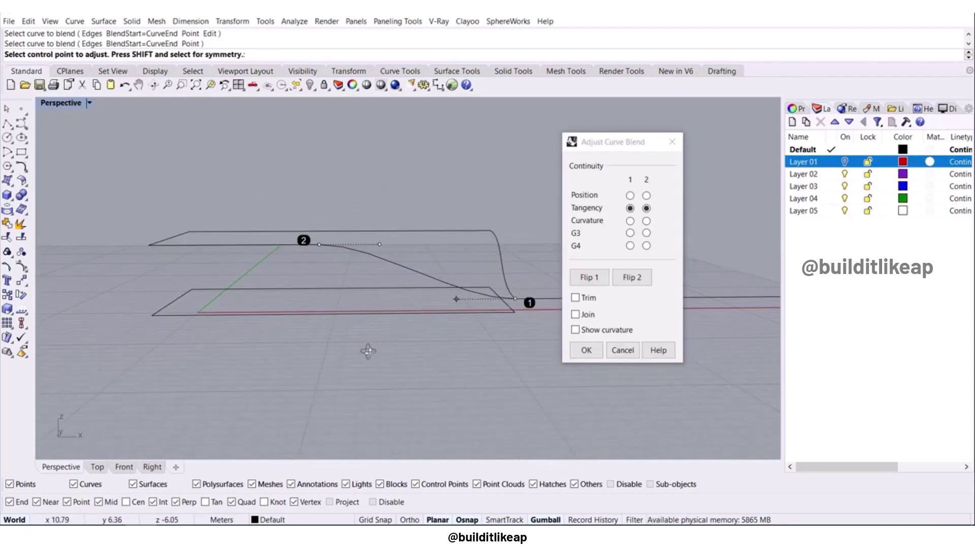
left_click(365, 246)
left_click(398, 247)
left_click(586, 350)
Change the lower extended long line to Layer 01 and rename the layer Crv.
left_click(599, 304)
right_click(821, 167)
left_click(863, 356)
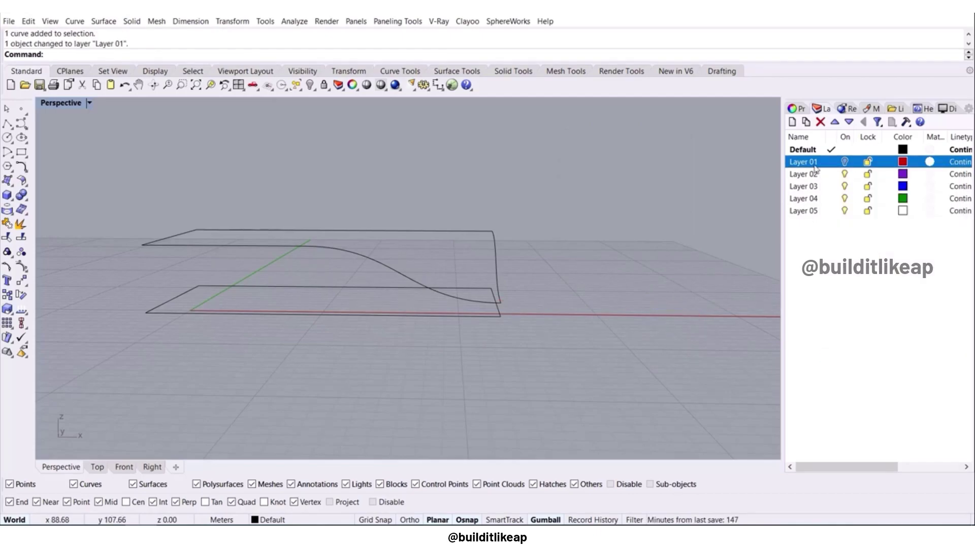
type("Crv")
key("Return")
Create a surface from the top outline's edges and the two S-shaped blend curves.
right_click_drag(592, 202, 465, 257)
left_click_drag(465, 256, 271, 209)
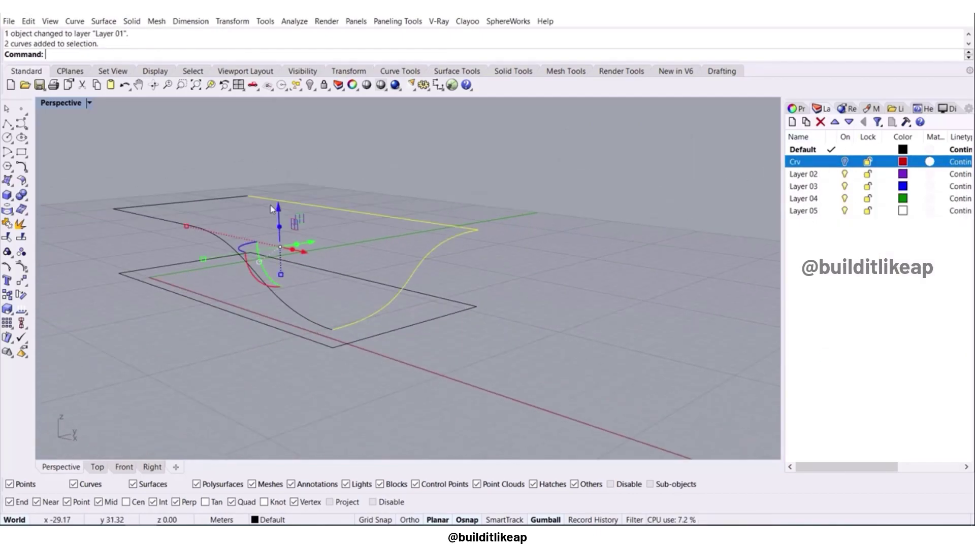
left_click(152, 217, "shift")
right_click_drag(171, 266, 261, 308, "shift")
left_click(307, 275, "shift")
left_click_drag(299, 253, 264, 297)
right_click_drag(265, 298, 284, 280, "shift")
left_click(565, 271, "shift")
left_click_drag(361, 195, 327, 218, "shift")
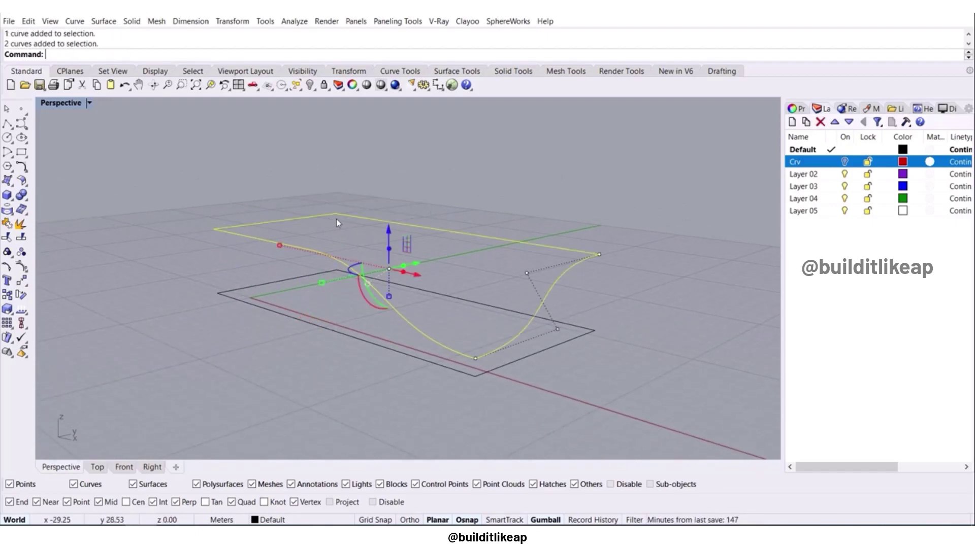
right_click_drag(393, 225, 391, 207, "shift")
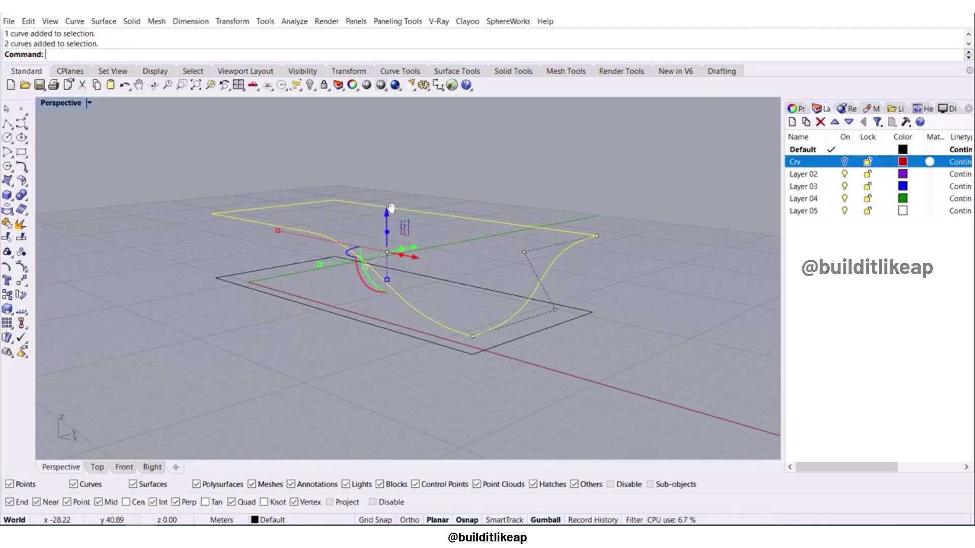
key("Return")
mouse_move(349, 261)
right_mouse_down()
mouse_move(254, 284)
mouse_move(335, 269)
right_mouse_up()
left_click(624, 348)
Switch the perspective view to shaded display.
key("ctrl+s")
mouse_move(563, 306)
right_mouse_down()
mouse_move(553, 306)
mouse_move(593, 293)
mouse_move(474, 291)
mouse_move(318, 333)
mouse_move(485, 322)
mouse_move(376, 297)
mouse_move(362, 289)
mouse_move(368, 261)
right_mouse_up()
key("ctrl+alt+s")
Copy the surface's front curved edge straight down by about 3.5 m.
left_click(361, 290)
left_click_drag(415, 242, 419, 290)
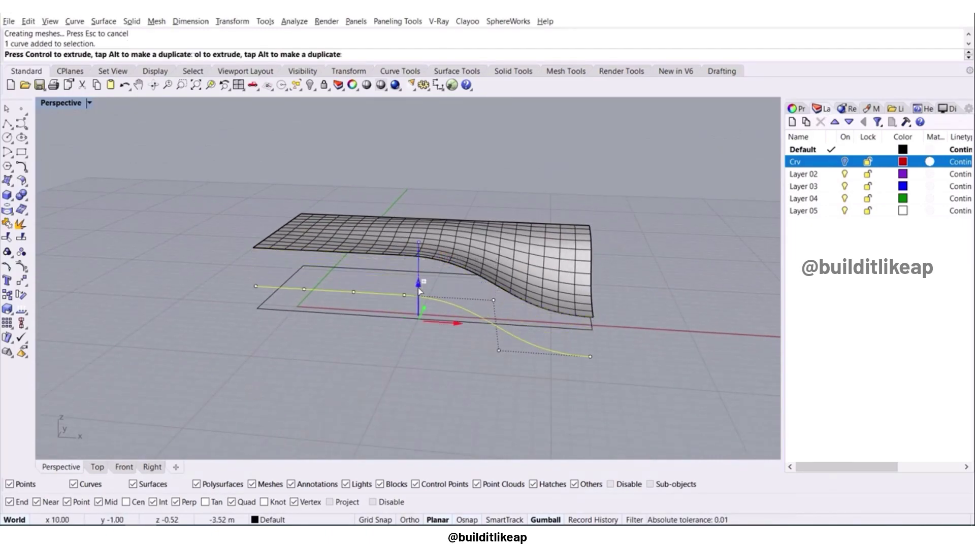
left_click(601, 235)
right_click_drag(601, 235, 573, 227)
Draw vertical lines from the copied curve's start to the surface corner and from the base corner to the ramp's low corner.
left_click(7, 123)
left_click(250, 271)
left_click(248, 235)
right_click(249, 235)
right_click(528, 311)
left_click(563, 331)
left_click(564, 316)
right_click(564, 316)
Trim the part of the copied curve below the base rectangle's front edge.
right_click_drag(563, 316, 472, 328)
scroll(437, 320, "up", 5)
left_click(437, 320)
key("ctrl+t")
left_click(445, 347)
right_click(445, 348)
scroll(442, 345, "down", 3)
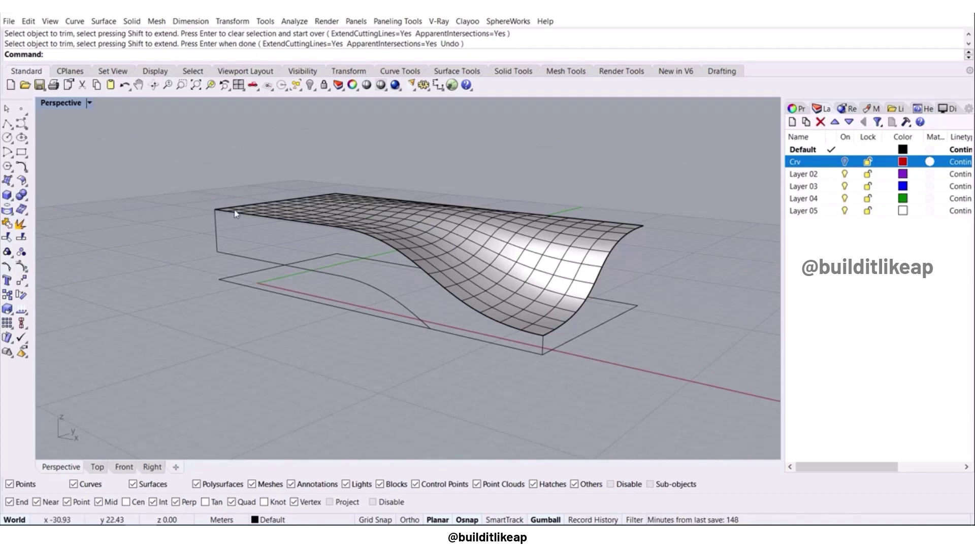
Explode the base rectangle and split its front long edge where the trimmed curve meets it.
right_click_drag(434, 303, 558, 276)
left_click(488, 291)
left_click(20, 223)
right_click_drag(456, 297, 388, 324)
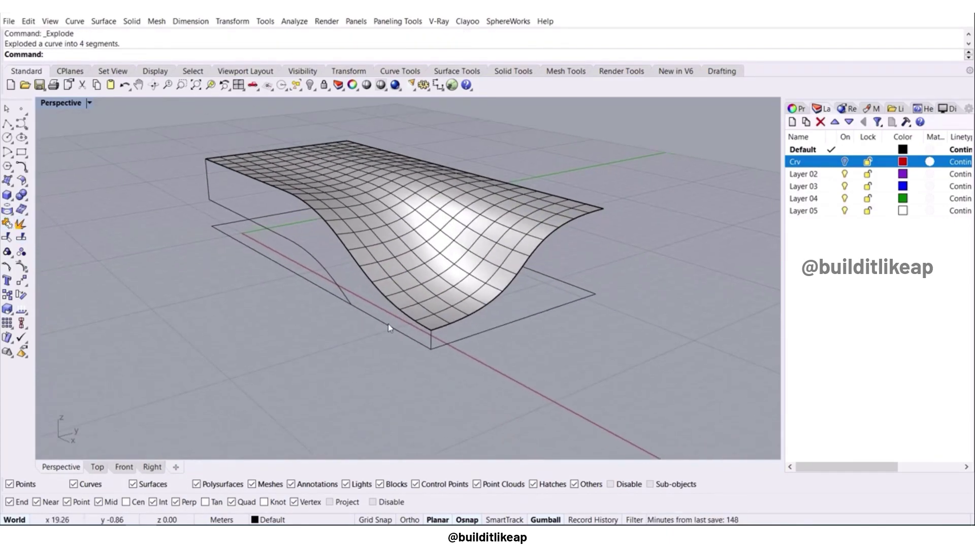
left_click(321, 258)
key("Return")
Loft between the base's short edge and the surface edge above it at the ramp end.
right_click_drag(321, 258, 460, 374)
type("Loft")
key("Return")
left_click(269, 350)
left_click(271, 331)
left_click(305, 351)
key("Return")
key("Return")
Loft between the base's back long edge and the surface edge above it.
right_click_drag(402, 409, 321, 368)
left_click(247, 268)
left_click(285, 300)
key("Return")
key("Return")
Loft between the base's far short edge and the surface's flat end edge to close that end.
right_click_drag(153, 329, 480, 320)
key("Return")
right_click_drag(341, 338, 419, 272)
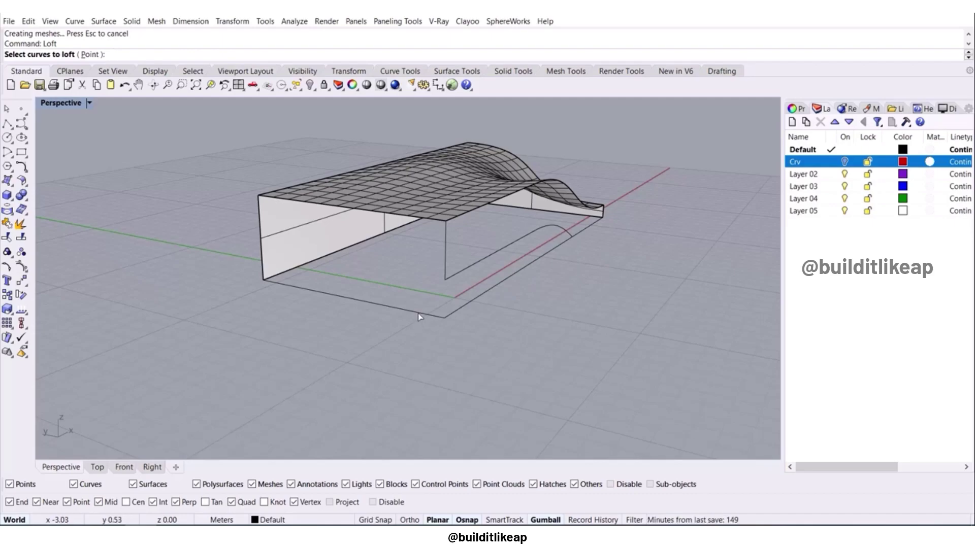
left_click(428, 219)
key("Return")
key("Return")
Draw a vertical line from the start of the lower front curve up to the top surface's corner.
right_click_drag(392, 326, 346, 354)
left_click(347, 275)
left_click(261, 260, "shift")
key("Escape")
scroll(261, 259, "up", 3)
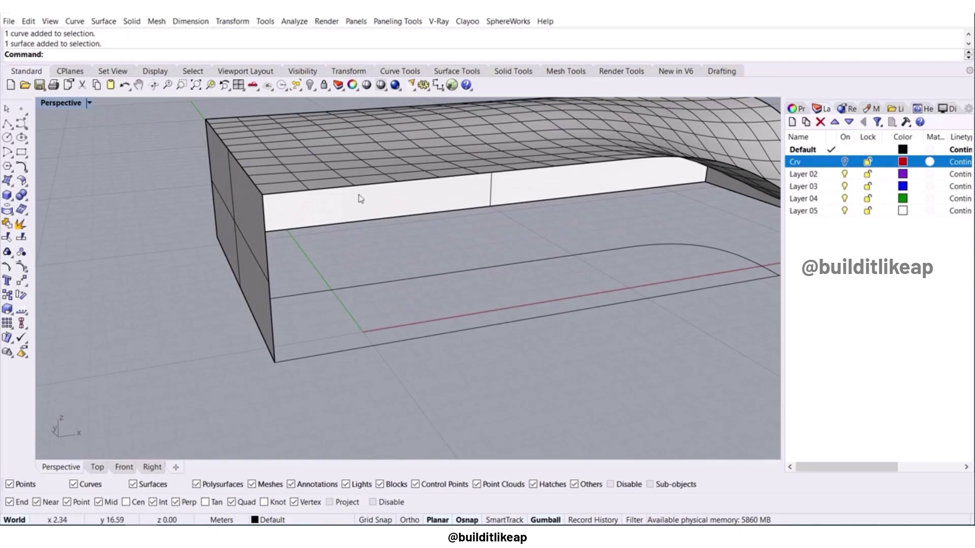
left_click(6, 124)
left_click(270, 298)
left_click(263, 195)
key("Return")
Create a planar surface from the vertical lines, the upper and lower front curves and the short base segment.
left_click(264, 209)
left_click(287, 193, "shift")
left_click(403, 280, "shift")
scroll(404, 280, "down", 7)
scroll(484, 285, "up", 8)
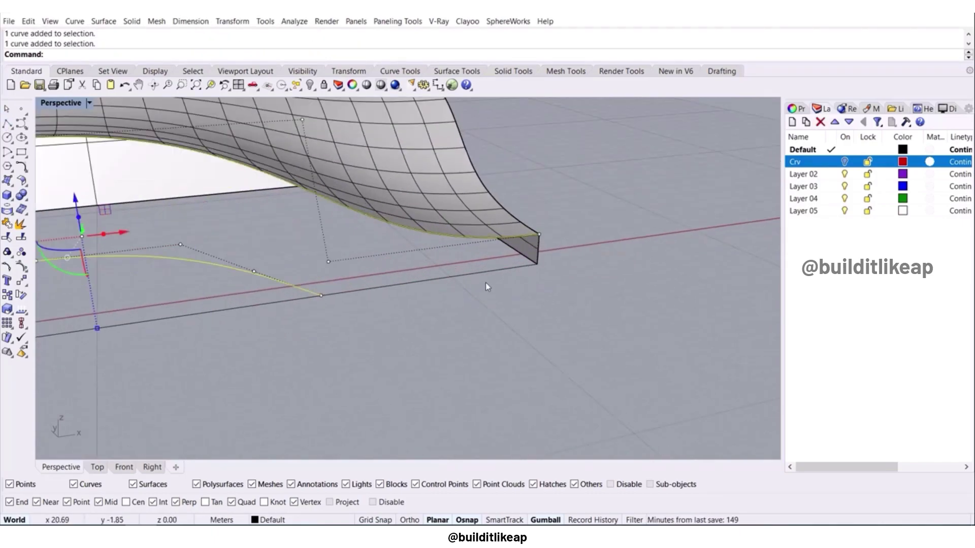
left_click_drag(532, 296, 561, 222, "shift")
right_click_drag(571, 275, 612, 289, "shift")
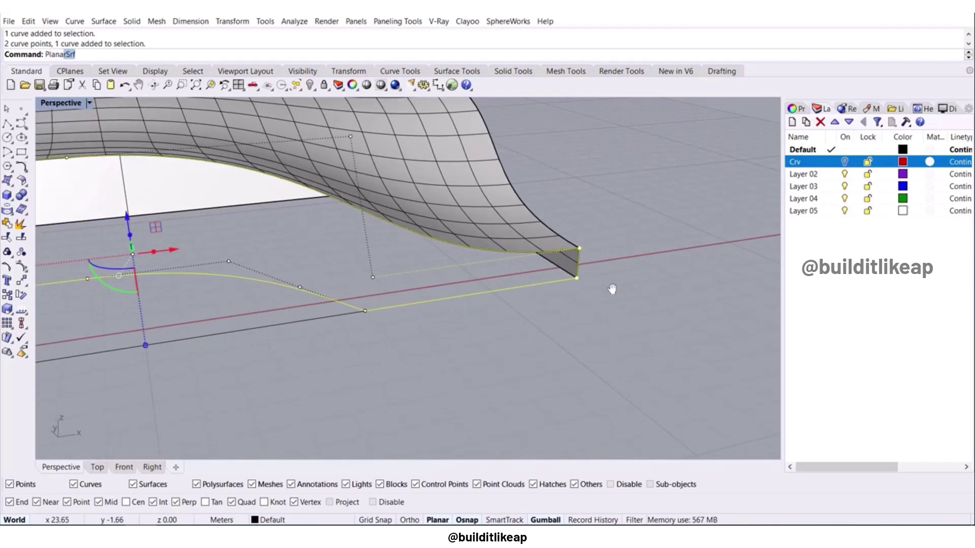
key("Return")
left_click(482, 347)
Loft between the base's front long edge and the lower front curve.
scroll(481, 335, "down", 10)
scroll(399, 323, "up", 4)
left_click(261, 283)
right_click_drag(261, 283, 349, 335)
left_click(348, 335)
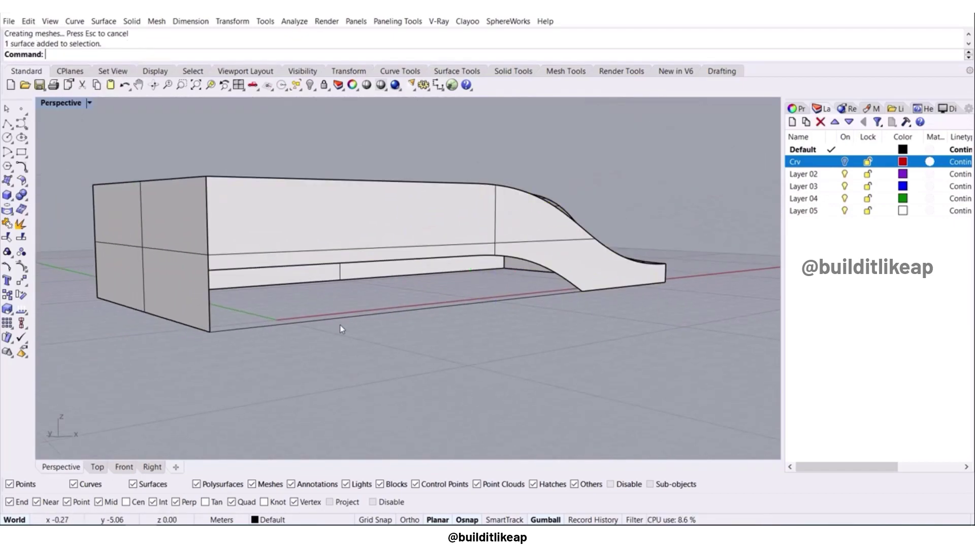
type("loft")
key("Return")
left_click(308, 323)
left_click(305, 264)
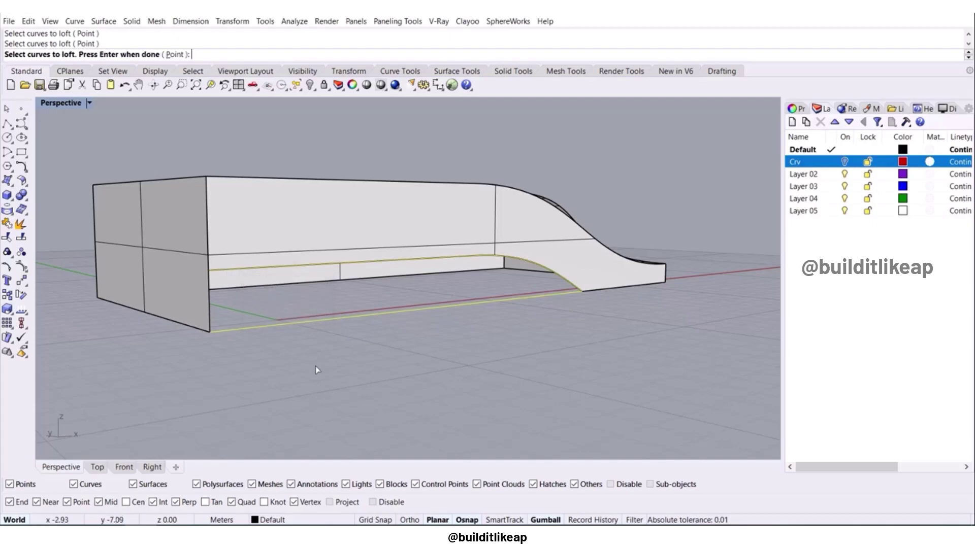
key("Return")
key("Return")
Select everything and turn off the surface isocurve display for all objects.
right_click_drag(386, 314, 315, 305)
scroll(325, 371, "down", 3)
key("ctrl+a")
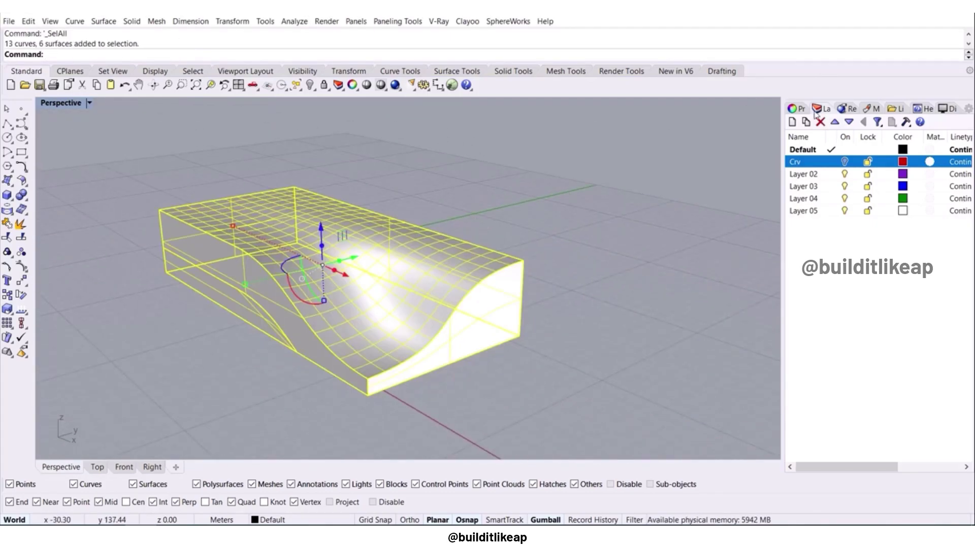
left_click(794, 108)
left_click(885, 381)
left_click(585, 324)
Join all the surfaces of the volume and explode the result again.
left_click_drag(609, 172, 147, 399)
left_click(464, 378)
left_click_drag(604, 178, 106, 408)
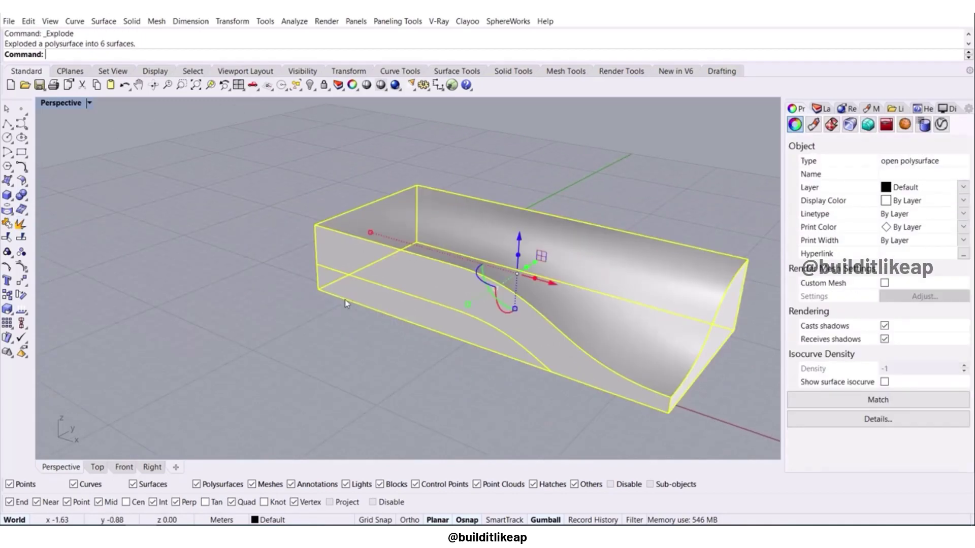
Join the volume's surfaces into one polysurface, leaving out the lower front loft and the adjacent tall end wall.
left_click(364, 317, "ctrl")
right_click_drag(338, 333, 265, 343)
left_click(319, 287, "ctrl")
key("ctrl+j")
right_click_drag(391, 397, 464, 375)
left_click(396, 387)
right_click_drag(442, 325, 413, 205, "shift")
right_click_drag(383, 262, 309, 290)
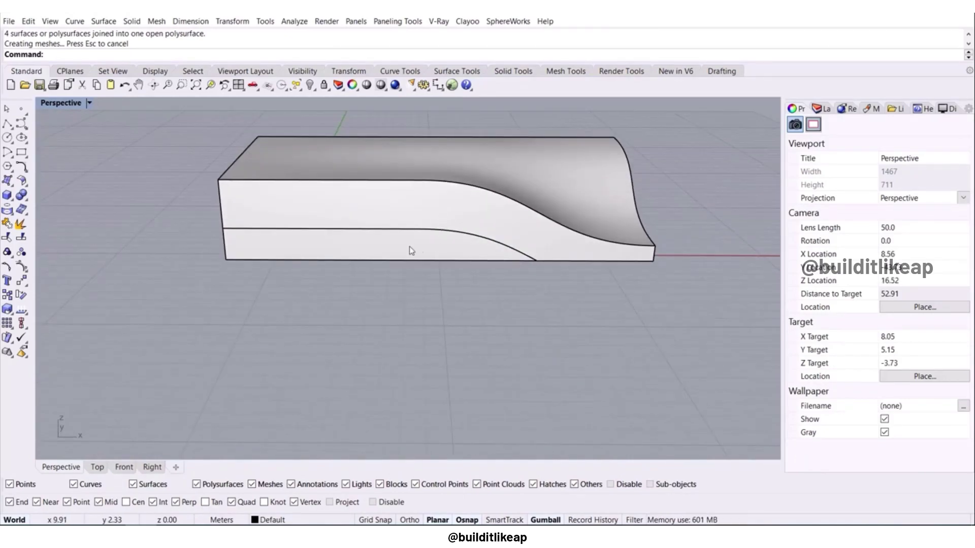
Undo back past the front planar surface and its vertical line, and delete the lower front curve.
key("ctrl+z")
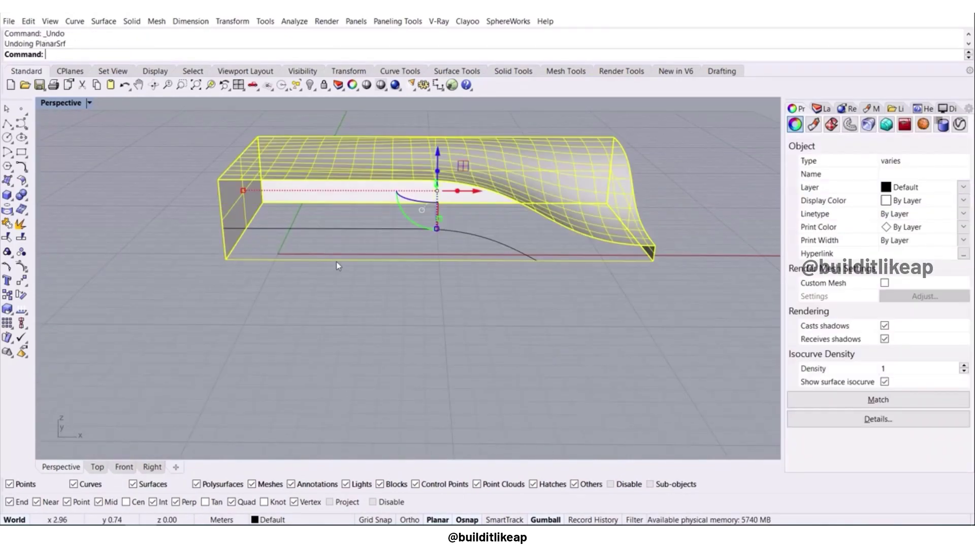
left_click(406, 253)
right_click_drag(406, 253, 455, 222)
left_click(441, 226)
left_click_drag(406, 205, 408, 216)
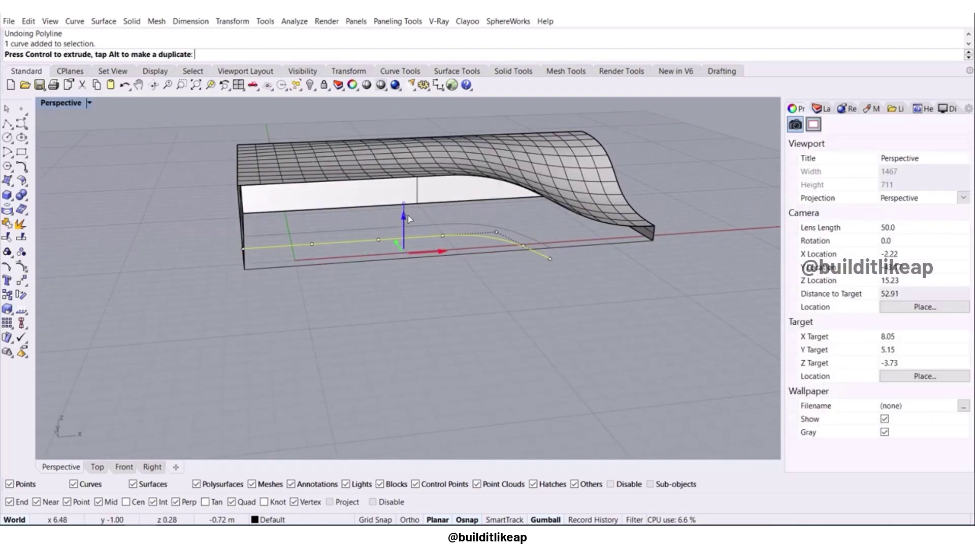
key("Delete")
Draw a straight horizontal line along the open front, starting from the vertical edge of the tall end wall.
right_click_drag(130, 152, 215, 193)
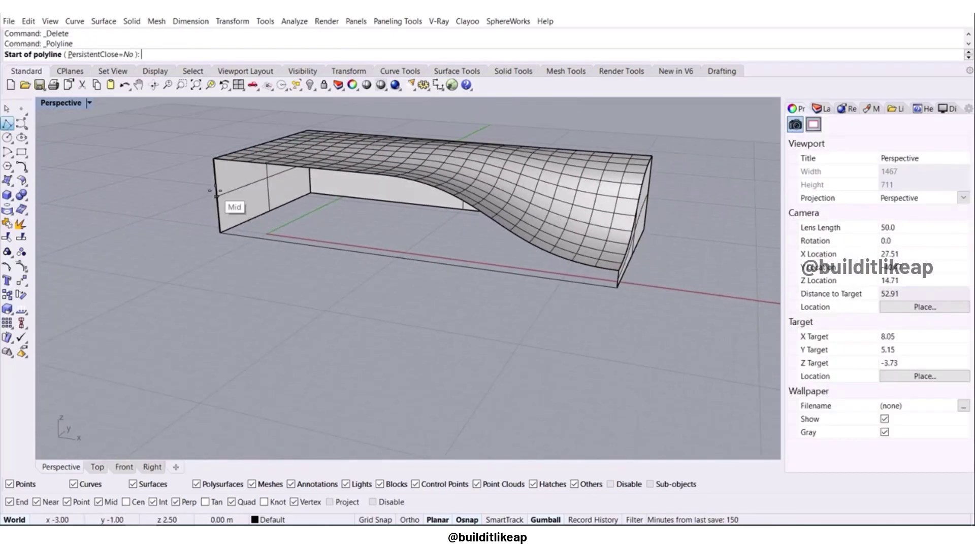
left_click(212, 188)
right_click_drag(323, 188, 441, 252)
left_click(453, 255)
key("Return")
Blend a curve from a point on the base's front edge to the free end of the new horizontal line.
type("BlendCrv")
key("Return")
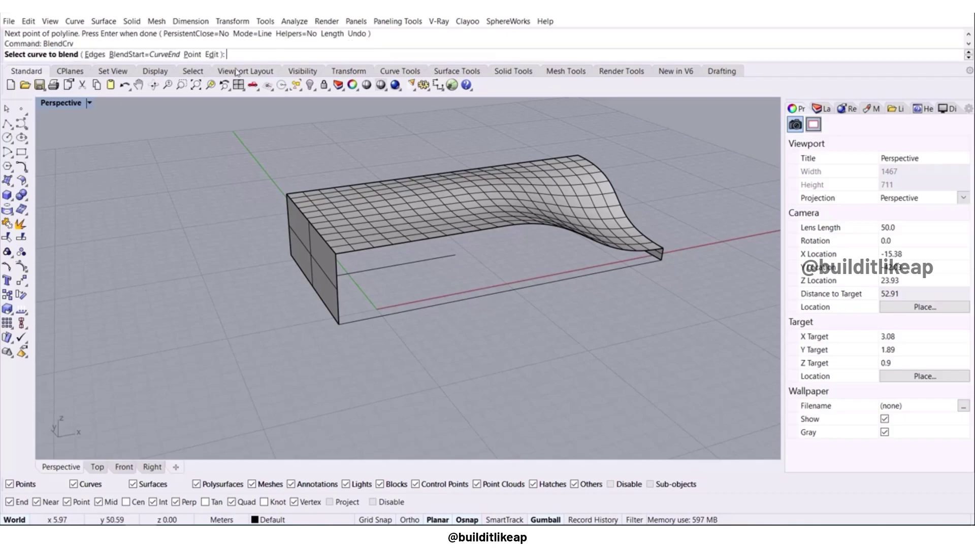
left_click(192, 55)
right_click_drag(503, 290, 547, 292)
left_click(554, 292)
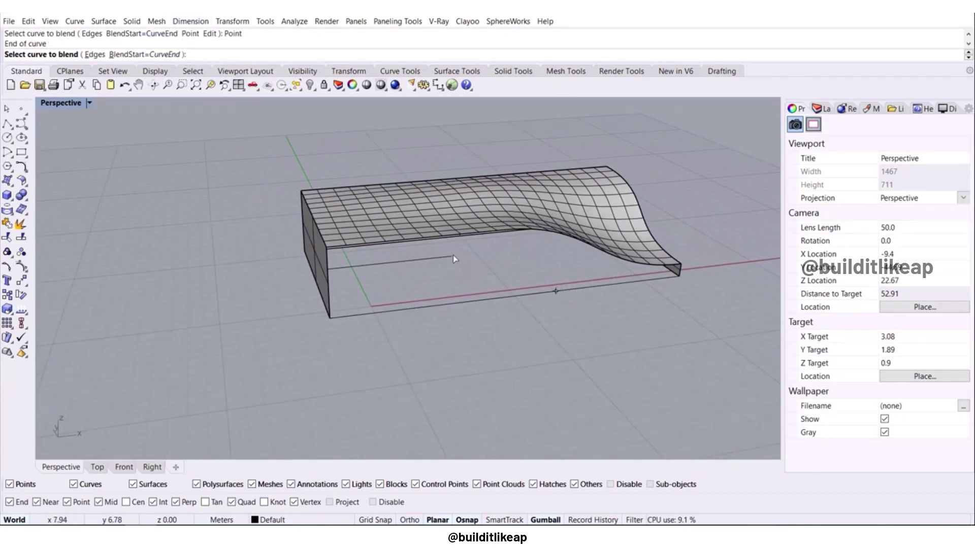
left_click(451, 257)
right_click_drag(472, 330, 368, 324, "shift")
right_click_drag(368, 324, 356, 302)
right_click_drag(436, 313, 332, 279, "shift")
Set the blend to Curvature continuity at end 2, shift its end 1 point along the base edge and accept the curve.
left_click(646, 221)
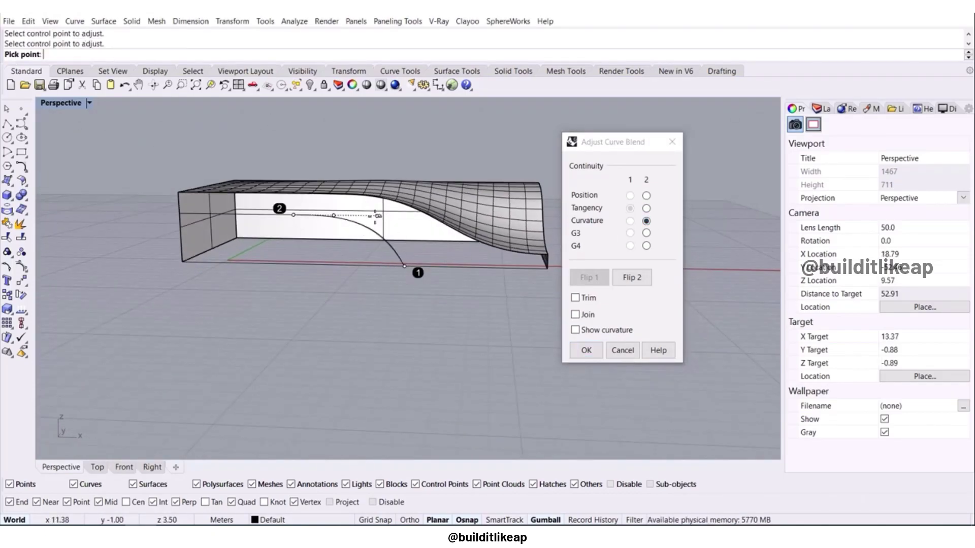
left_click(404, 266)
left_click(418, 266)
right_click_drag(353, 289, 341, 316)
right_click(387, 325)
Split the base's front edge where the blended curve meets it.
left_click(447, 269)
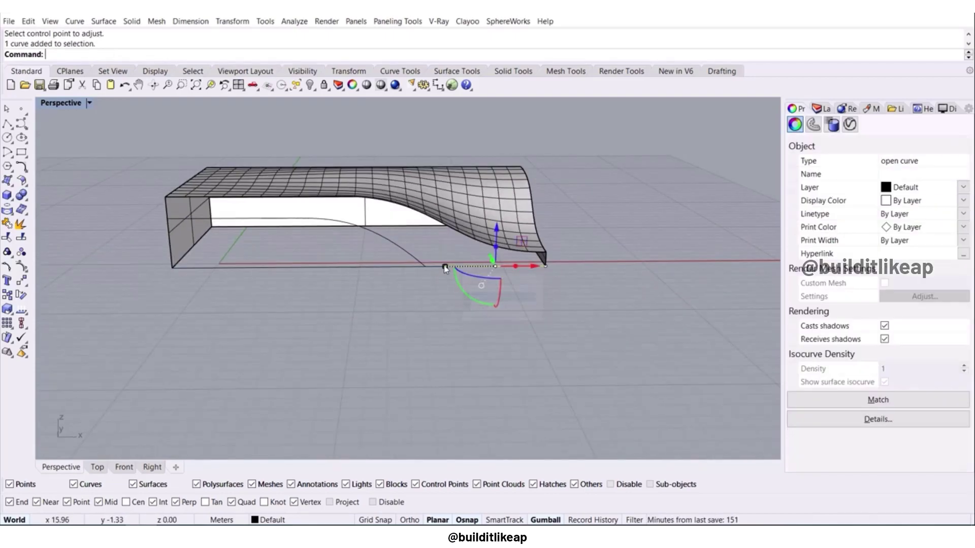
scroll(414, 293, "up", 5)
left_click(21, 237)
left_click(366, 251)
right_click(419, 334)
Select the curves bounding the upper front face: the upper front curve, blended curve, horizontal line, short base segment and low corner's vertical line.
left_click(420, 269)
left_click_drag(347, 207, 295, 247, "shift")
left_click_drag(713, 284, 753, 219, "shift")
left_click(674, 226, "shift")
scroll(584, 273, "down", 6)
right_click_drag(506, 288, 762, 398, "shift")
scroll(370, 310, "up", 4)
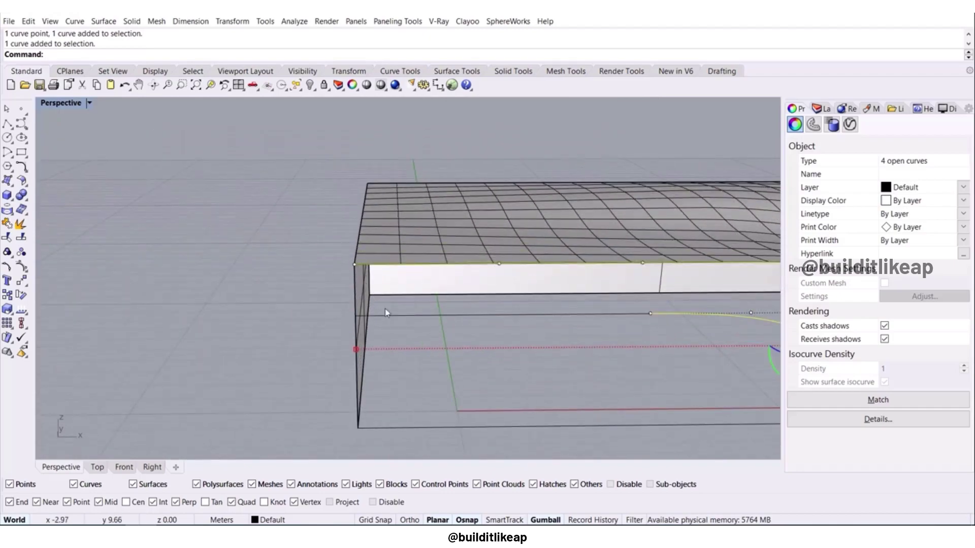
right_click_drag(370, 291, 329, 329)
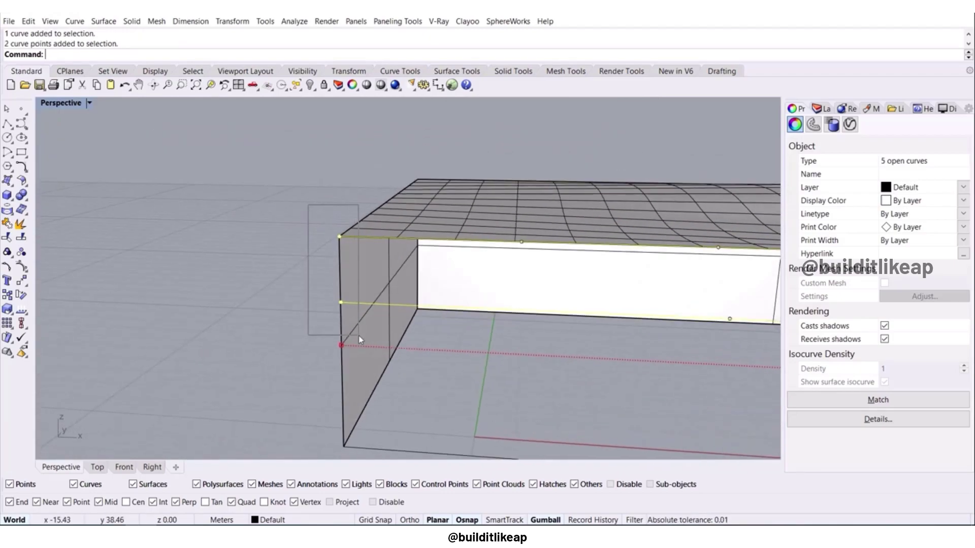
left_click_drag(358, 335, 358, 336, "ctrl")
right_click_drag(359, 316, 255, 259, "shift")
scroll(253, 259, "down", 4)
right_click_drag(131, 215, 136, 227, "shift")
Draw a vertical line from the horizontal line's start to the roof corner and create a planar surface from the closed front boundary.
left_click(7, 124)
left_click(241, 268)
left_click(239, 224)
right_click(238, 224)
left_click_drag(215, 202, 266, 286, "shift")
key("Return")
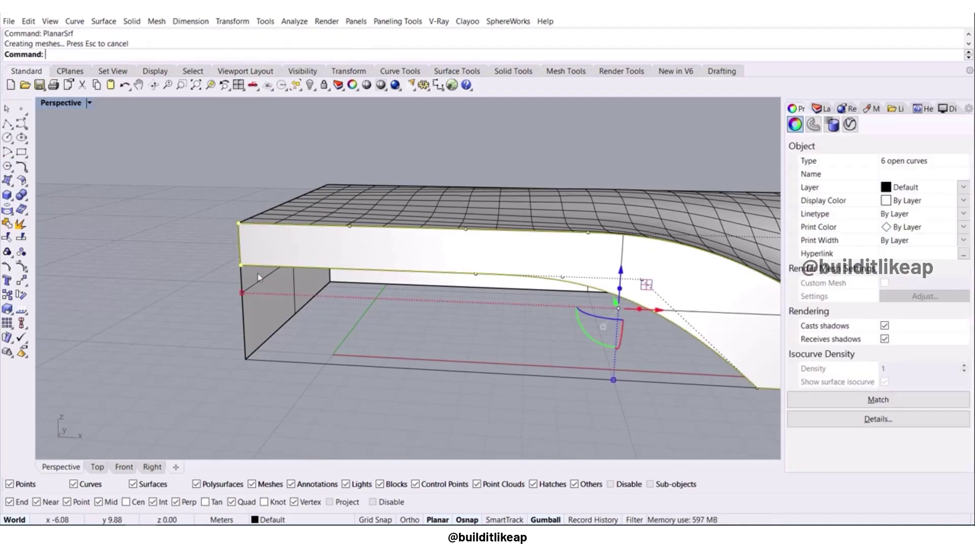
Join the horizontal line with the blended curve and loft the result to the base's front edge.
right_click_drag(268, 290, 226, 211)
left_click(374, 231)
left_click(525, 234, "shift")
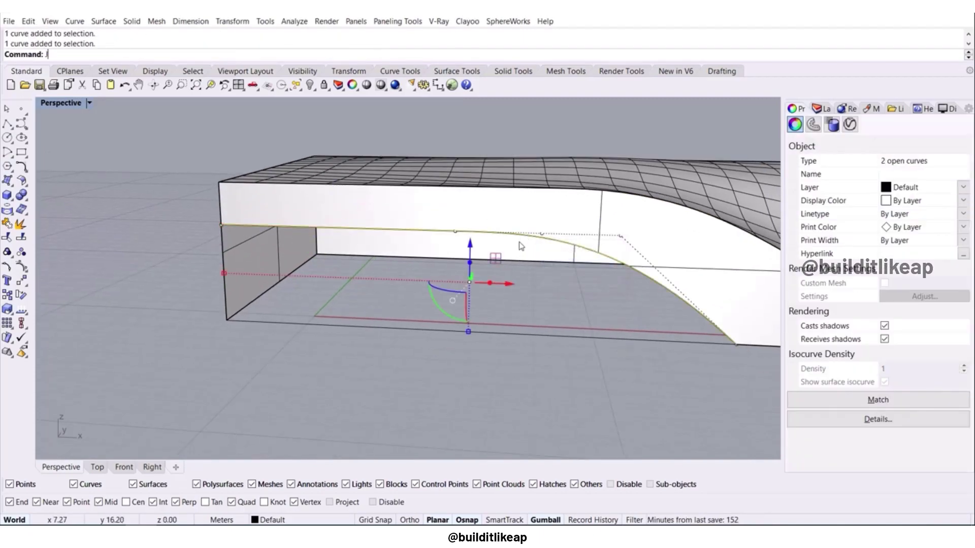
type("LOft")
key("Return")
key("Return")
scroll(444, 342, "down", 6)
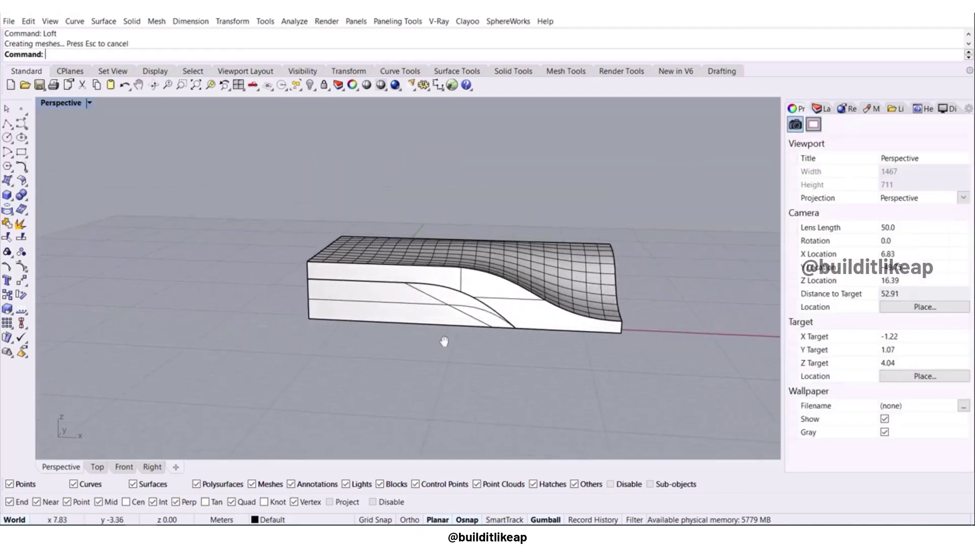
Join the roof, the upper front face and the remaining walls, leaving out the lower front loft.
right_click_drag(443, 342, 376, 345)
left_click(478, 323)
left_click(544, 321, "shift")
right_click_drag(608, 333, 367, 341)
left_click(368, 342, "shift")
key("ctrl+j")
Contour the joined volume every 0.8 m along its length, with the base point at the low front corner.
right_click_drag(218, 340, 368, 343)
right_click_drag(368, 343, 431, 365, "shift")
type("Contour")
key("Return")
left_click(416, 382)
right_click_drag(311, 319, 331, 307, "shift")
right_click_drag(331, 307, 422, 328)
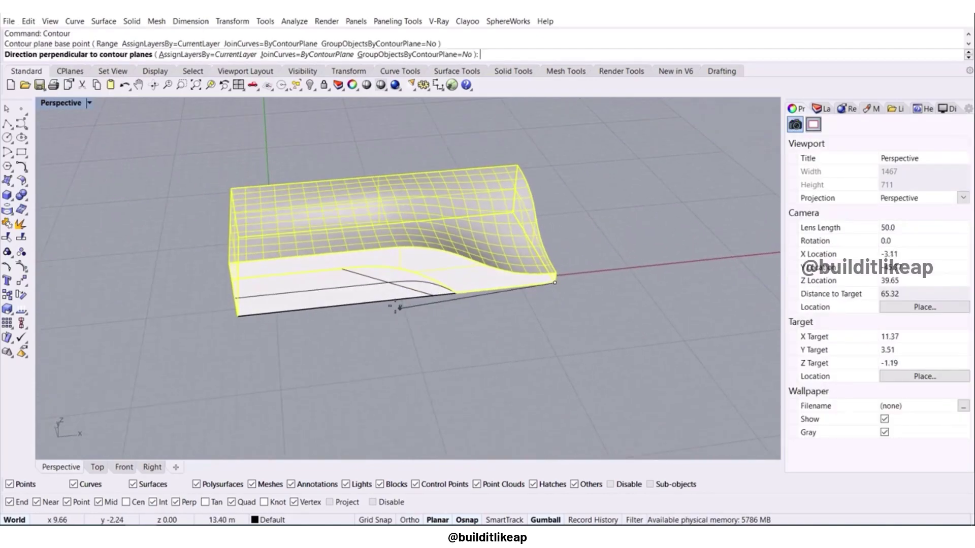
scroll(400, 309, "up", 6)
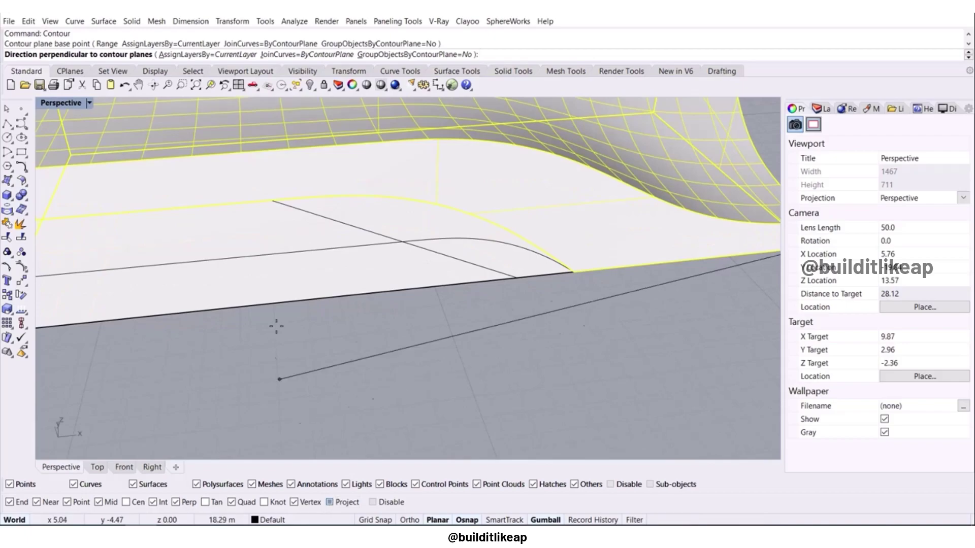
left_click(275, 198)
right_click_drag(274, 198, 258, 351)
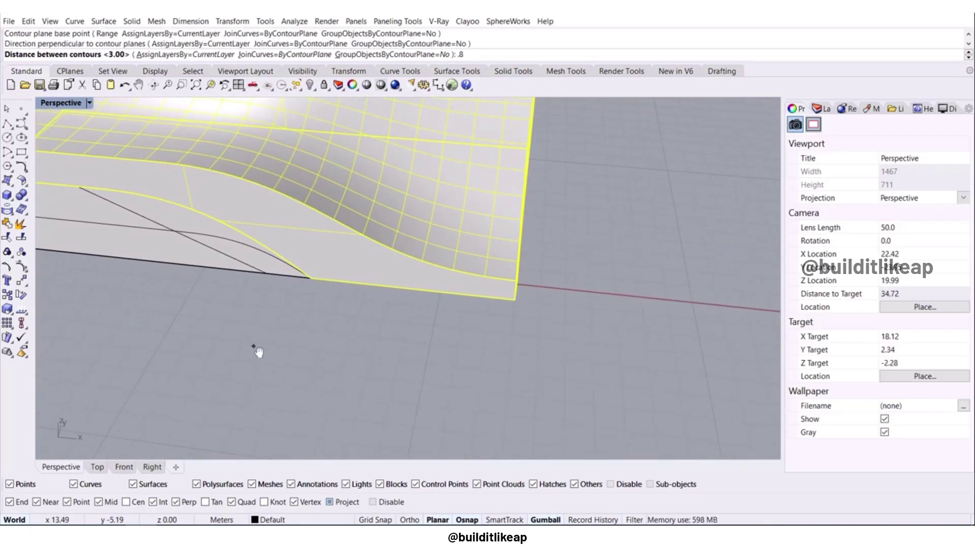
type(".8")
key("Return")
Move the contour curves away from the volume and undo the move.
scroll(299, 342, "down", 5)
right_click_drag(300, 302, 210, 317, "shift")
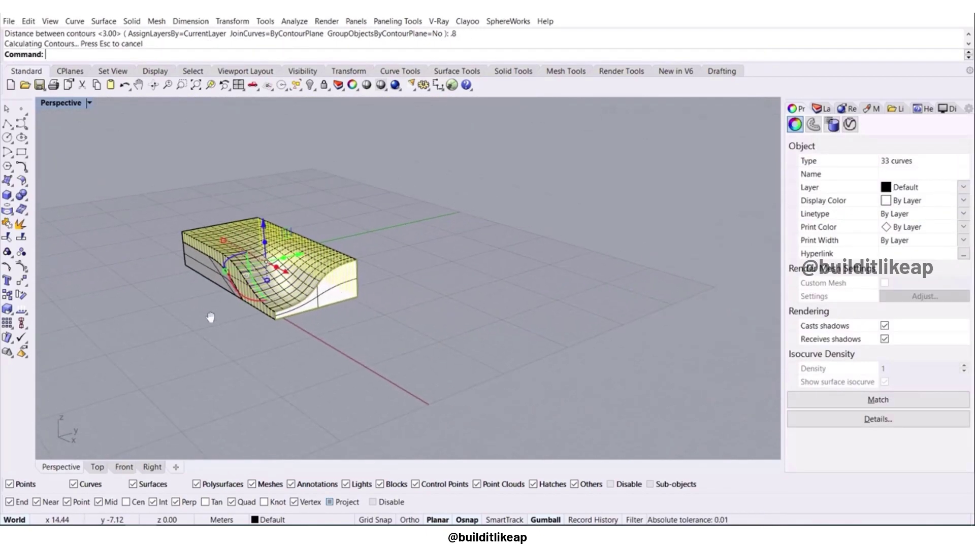
left_click_drag(284, 273, 514, 389)
left_click(390, 298)
right_click_drag(391, 299, 388, 264)
scroll(496, 405, "up", 4)
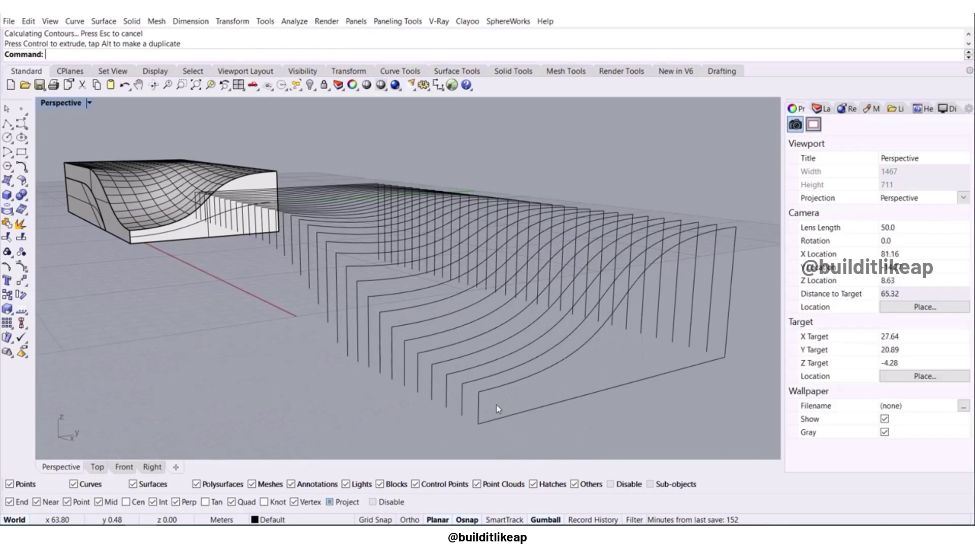
key("ctrl+z")
Isolate the contour curves so that the volume and its construction curves are hidden.
right_click_drag(203, 355, 522, 347)
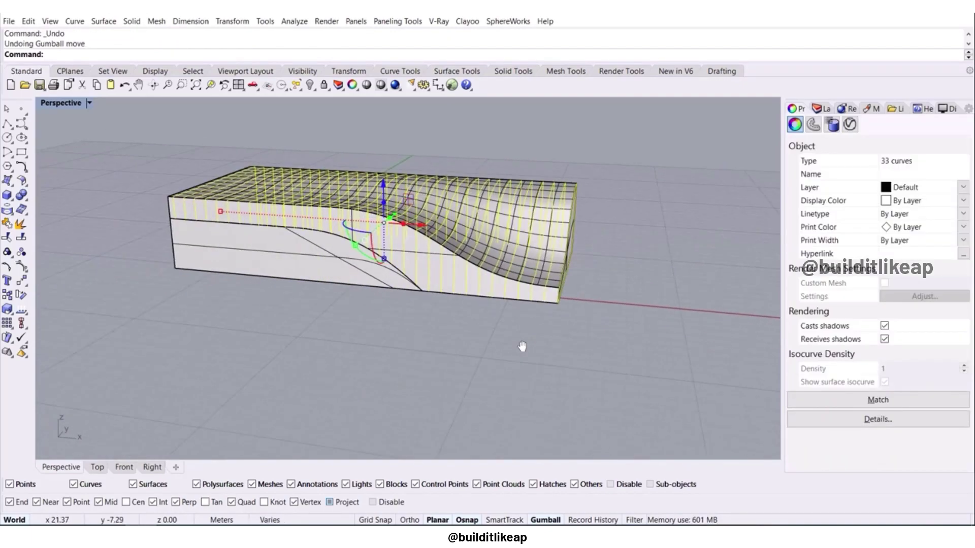
key("Return")
right_click_drag(552, 308, 533, 306)
left_click(442, 323)
right_click_drag(442, 323, 367, 217, "shift")
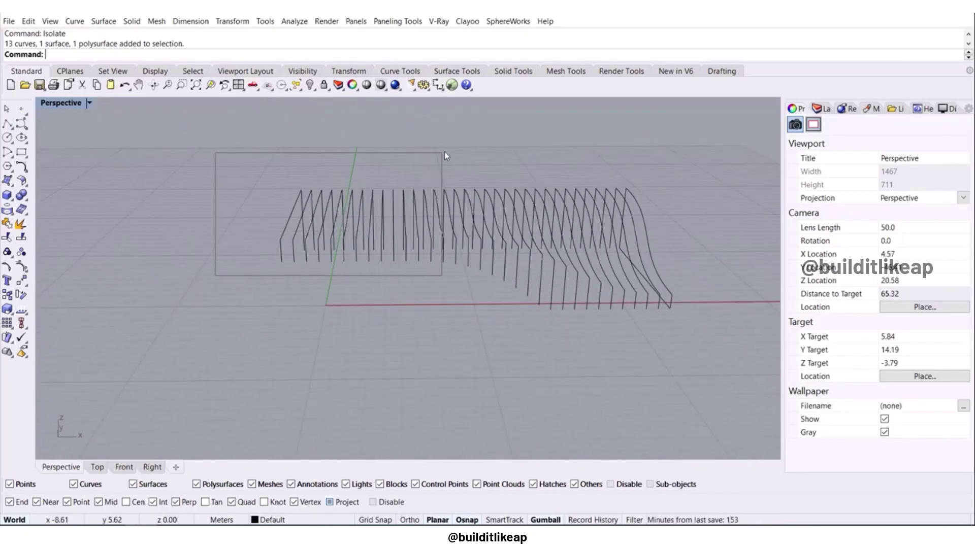
Delete the contour curves over the flat, tall half of the volume.
left_click_drag(455, 153, 453, 151)
key("Delete")
right_click_drag(429, 289, 366, 284)
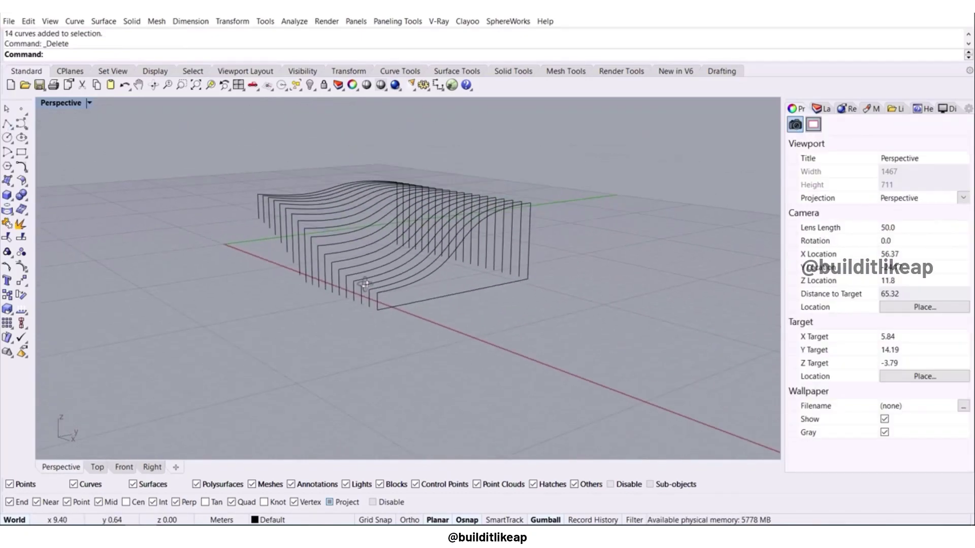
Close the open contour curves at the low end, whose legs reach the ground, with CloseCrv.
scroll(378, 315, "up", 2)
right_click_drag(371, 340, 604, 320)
left_click_drag(612, 324, 452, 275)
right_click_drag(458, 279, 536, 379, "shift")
type("CloseCrv")
key("Return")
Try extruding the closed contour curves as solids and undo the extrusion.
left_click(574, 272)
left_click(551, 355)
left_click_drag(536, 379, 365, 336)
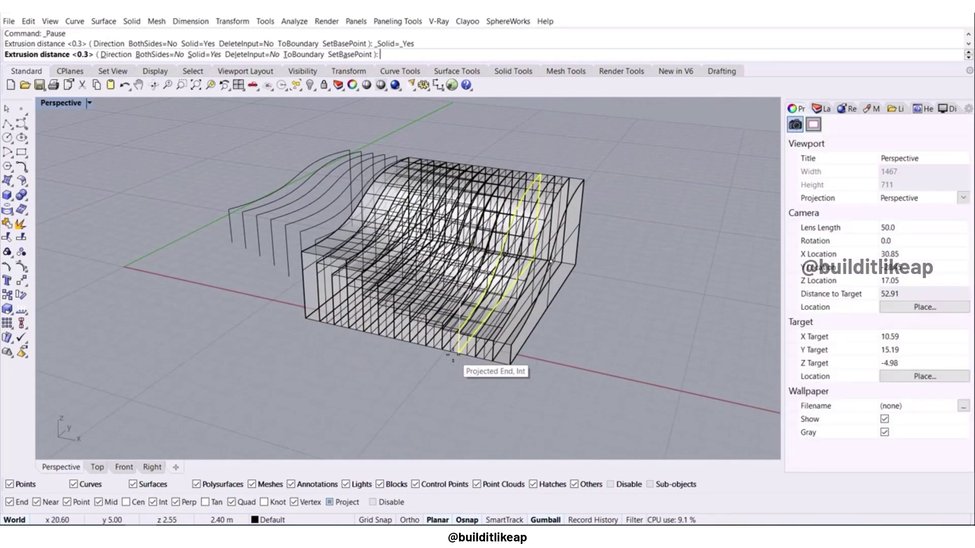
right_click_drag(479, 370, 370, 378)
scroll(375, 355, "up", 2)
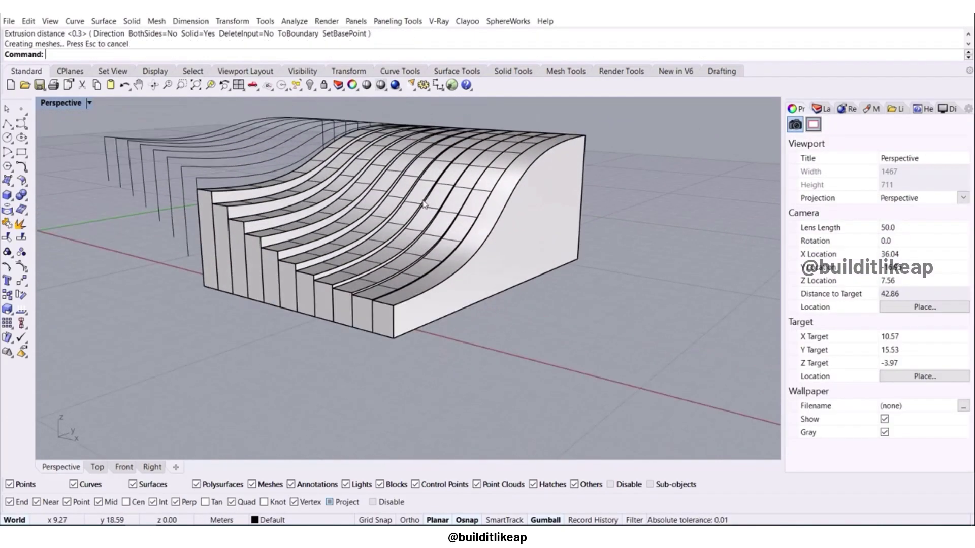
key("ctrl+z")
scroll(345, 315, "down", 4)
scroll(325, 310, "up", 4)
mouse_move(314, 310)
right_mouse_down()
mouse_move(356, 321)
mouse_move(308, 308)
right_mouse_up()
right_click_drag(308, 308, 360, 320, "shift")
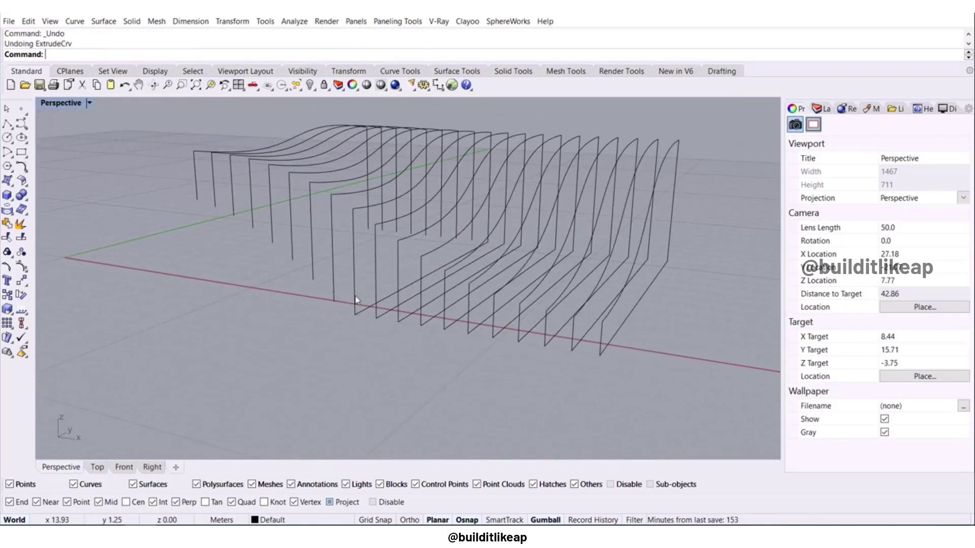
Hide the closed contour curves, keeping only the open ones on screen.
scroll(261, 268, "down", 4)
mouse_move(263, 268)
right_mouse_down()
mouse_move(558, 273)
mouse_move(255, 272)
right_mouse_up()
left_click(210, 216)
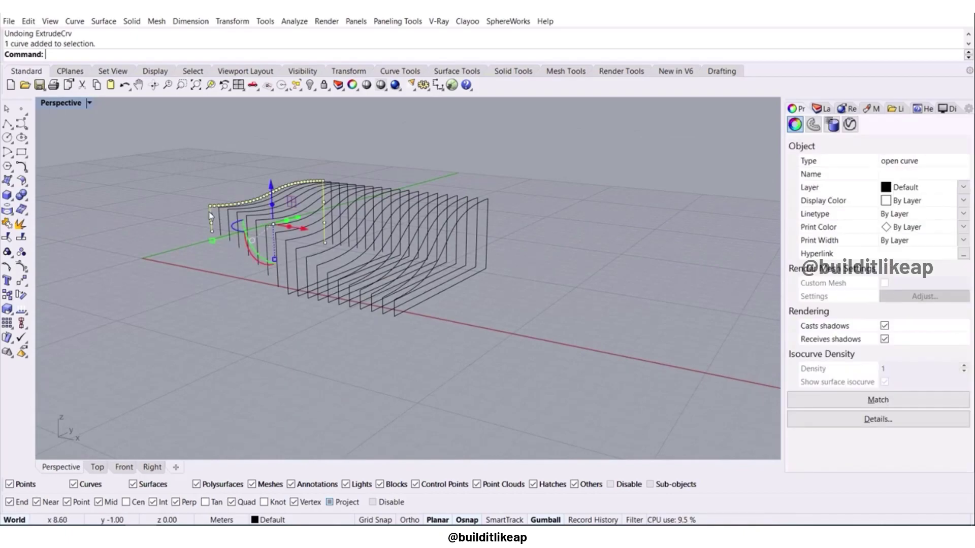
key("Escape")
right_click_drag(210, 215, 744, 368)
left_click_drag(744, 368, 512, 282)
key("ctrl+h")
Draw a short horizontal line outward along the Y axis from the rear foot of the outermost open contour.
right_click_drag(512, 282, 402, 325)
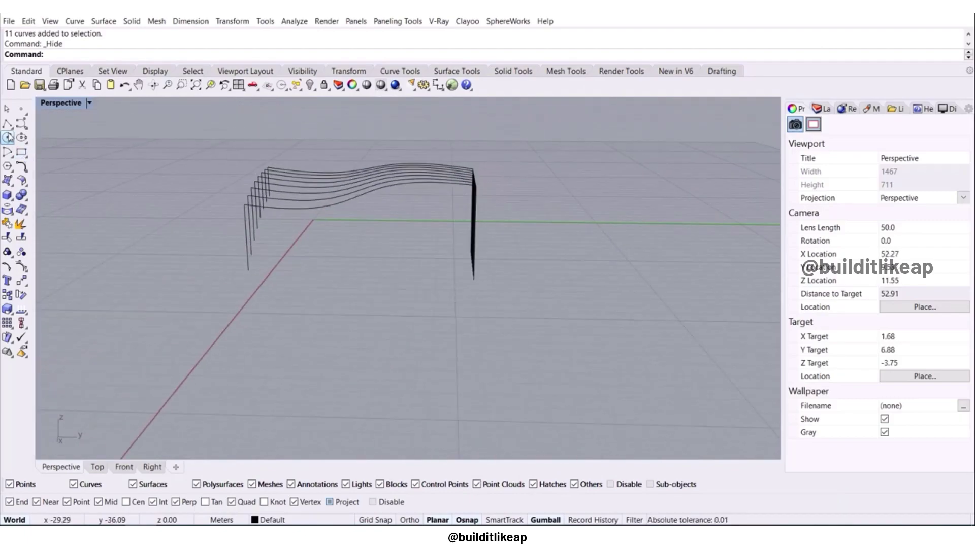
left_click(474, 279)
left_click(554, 280)
key("Return")
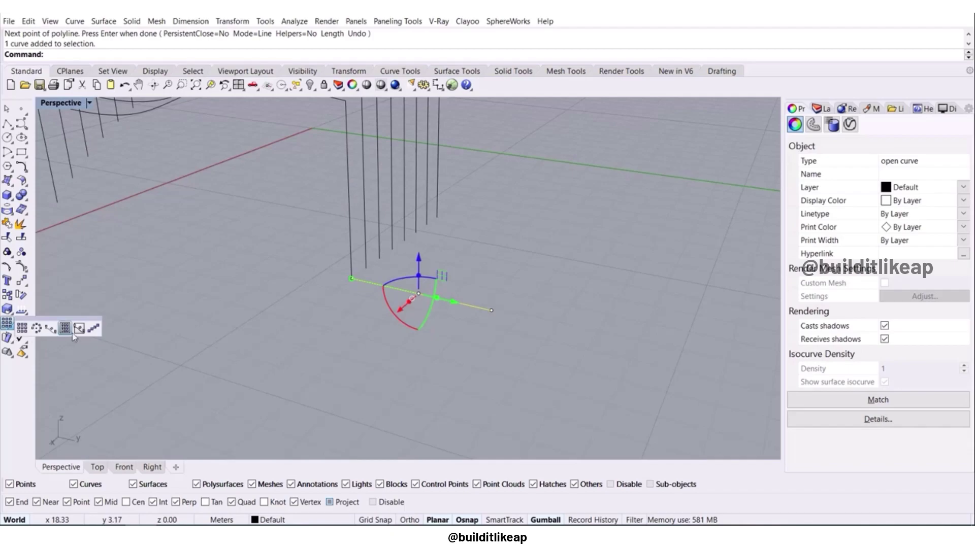
Array the short line linearly as 8 items, using the distance from its contour's foot to the neighbouring contour's foot.
left_click(93, 329)
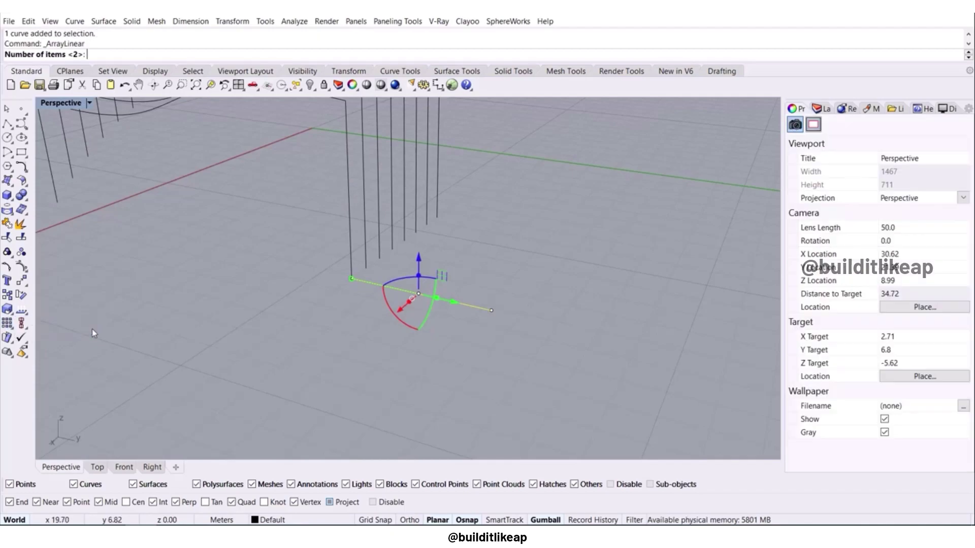
left_click(351, 278)
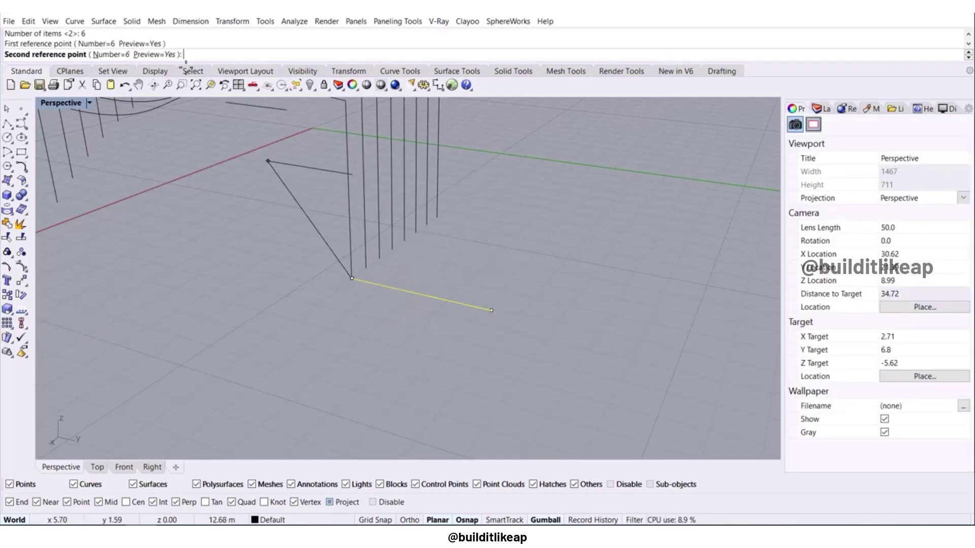
type("8")
key("Return")
left_click(365, 268)
left_click(129, 307)
right_click_drag(130, 310, 269, 325)
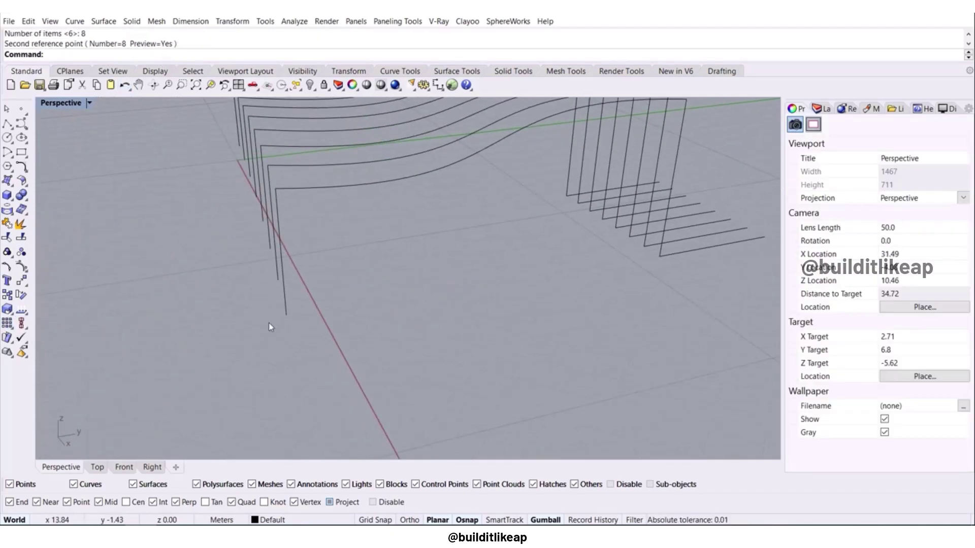
Draw a short horizontal line outward along the Y axis from the front foot of the outermost open contour.
left_click(7, 124)
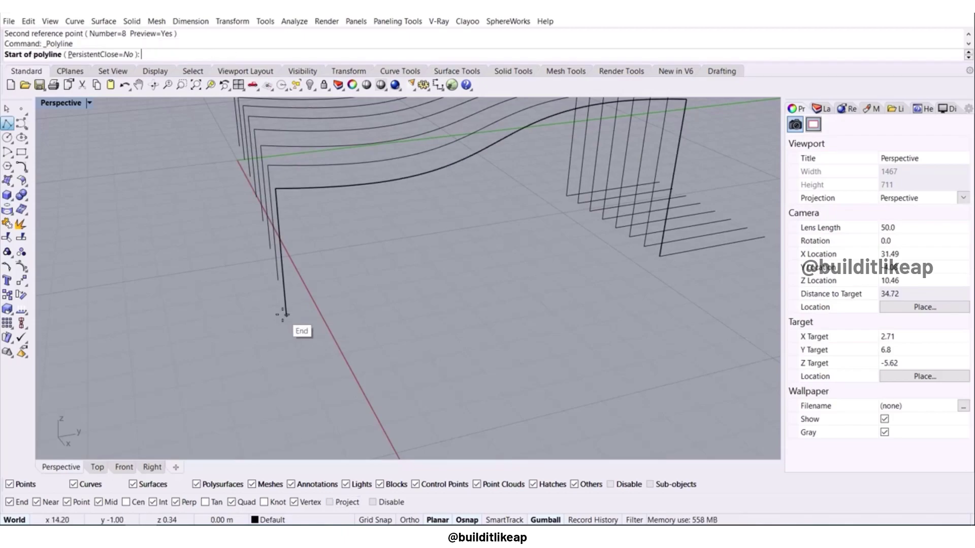
left_click(287, 314)
left_click(199, 330)
key("Return")
Copy the short line from its contour's foot to the front feet of the other seven open contours.
left_click(7, 294)
left_click(287, 314)
left_click(278, 280)
left_click(270, 249)
left_click(262, 221)
right_click_drag(188, 224, 266, 256)
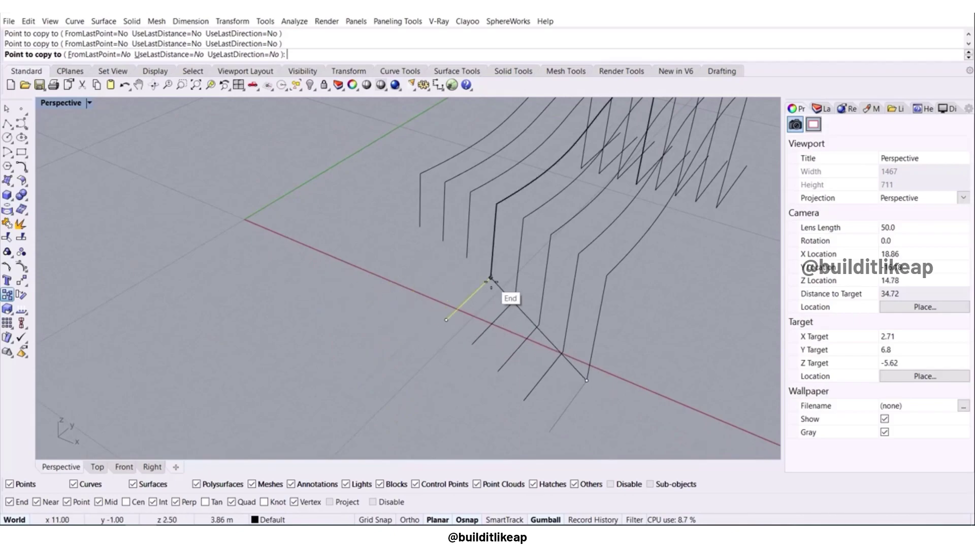
left_click(412, 231)
key("Return")
right_click_drag(412, 231, 183, 295)
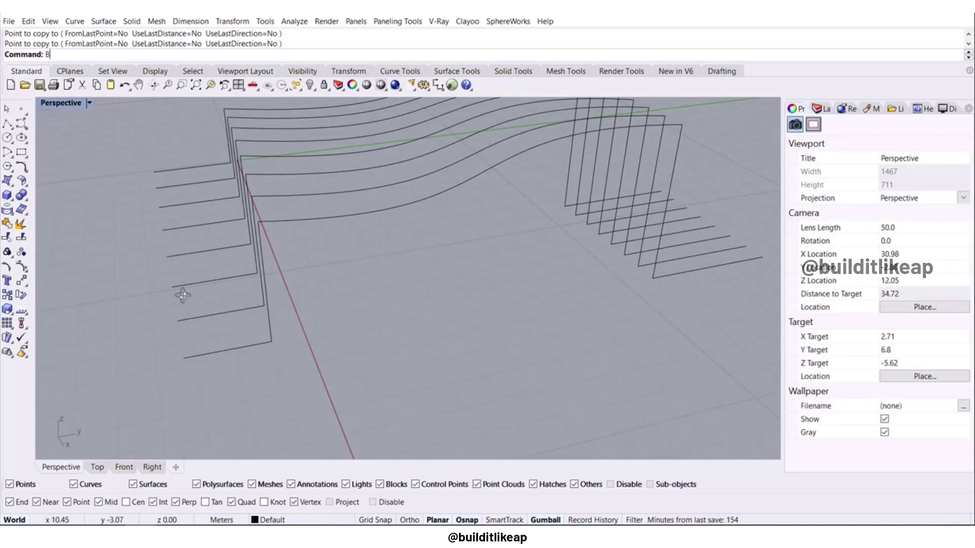
Blend the two short foot lines of the outermost contour with a curve using Tangency continuity at both ends.
left_click(661, 277)
right_click_drag(426, 360, 391, 311)
scroll(325, 264, "down", 2)
right_click_drag(312, 244, 298, 307, "shift")
left_click_drag(247, 289, 323, 285)
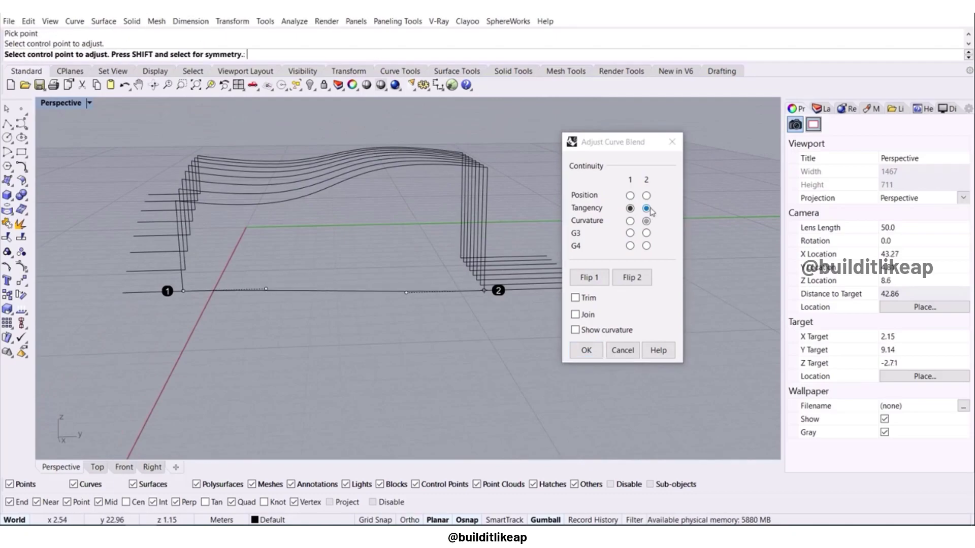
left_click(586, 350)
Add blend curves between the foot lines of the next contours inward from the outermost one.
key("Return")
left_click(178, 270)
key("Return")
key("Return")
key("Return")
key("Return")
scroll(192, 236, "up", 6)
left_click(188, 232)
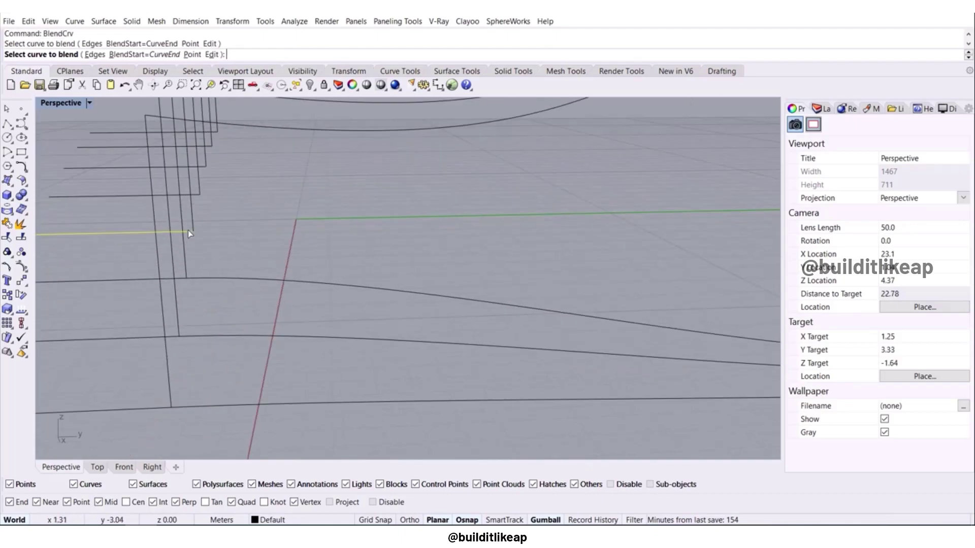
scroll(192, 235, "down", 6)
scroll(508, 294, "up", 2)
left_click(591, 304)
right_click(522, 276)
right_click(524, 276)
left_click(582, 294)
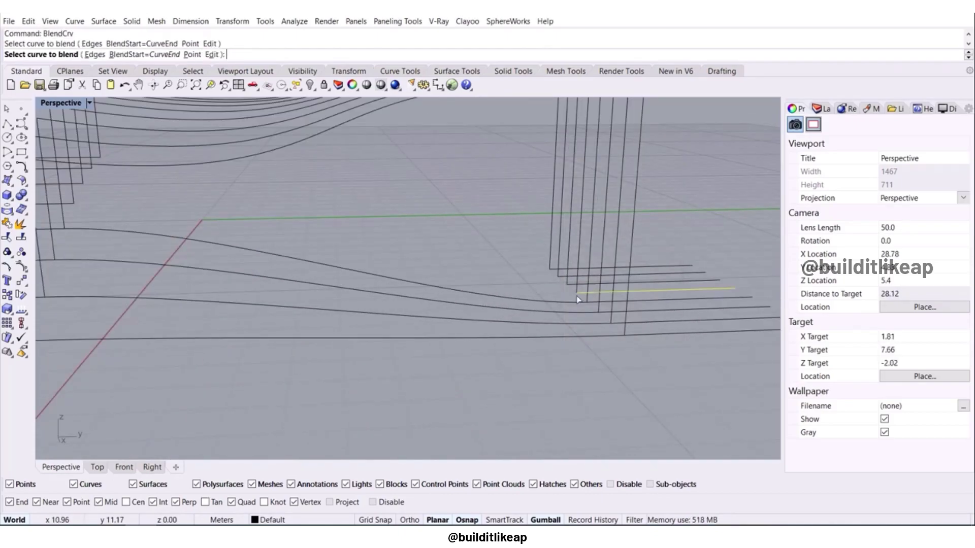
Blend the foot lines of the remaining inner contours so every open contour has a bottom curve.
right_click_drag(117, 230, 166, 245, "shift")
left_click(145, 227)
key("Return")
key("Return")
left_click(142, 207)
left_click(632, 305)
key("Return")
key("Return")
right_click_drag(141, 195, 160, 208)
left_click(159, 204)
key("Return")
key("Return")
left_click(157, 191)
left_click(621, 288)
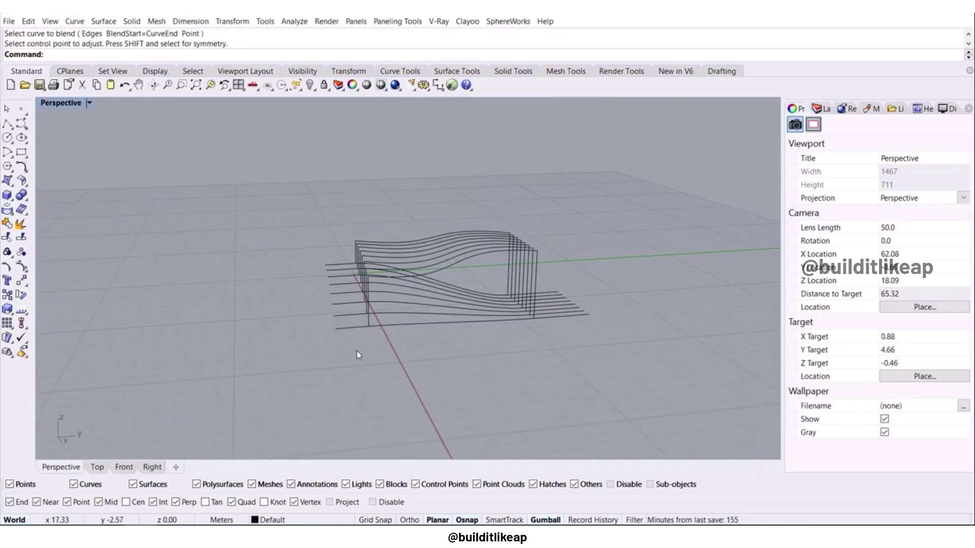
Delete the short helper lines at both the front and rear feet of the contours.
right_click_drag(356, 351, 286, 231)
left_click_drag(287, 230, 366, 315)
key("Delete")
left_click_drag(580, 279, 529, 327)
key("Delete")
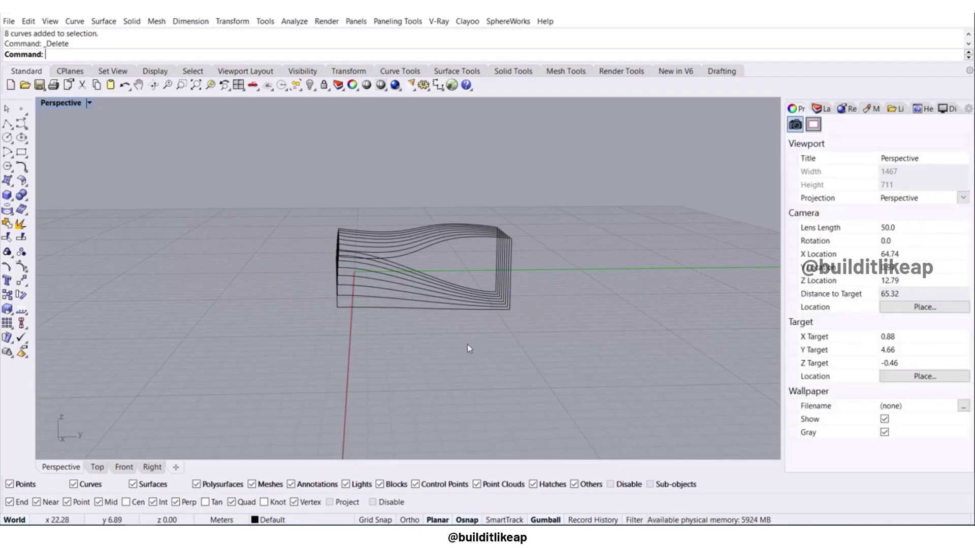
Join the open contours with their bottom blend curves into closed curves.
right_click_drag(467, 348, 514, 348)
left_click_drag(604, 211, 300, 361)
key("ctrl+j")
right_click_drag(300, 355, 379, 363)
left_click(379, 363)
Show all hidden curves again using ShowSelected with SelCrv, leaving the solid volume hidden.
key("ctrl+shift+h")
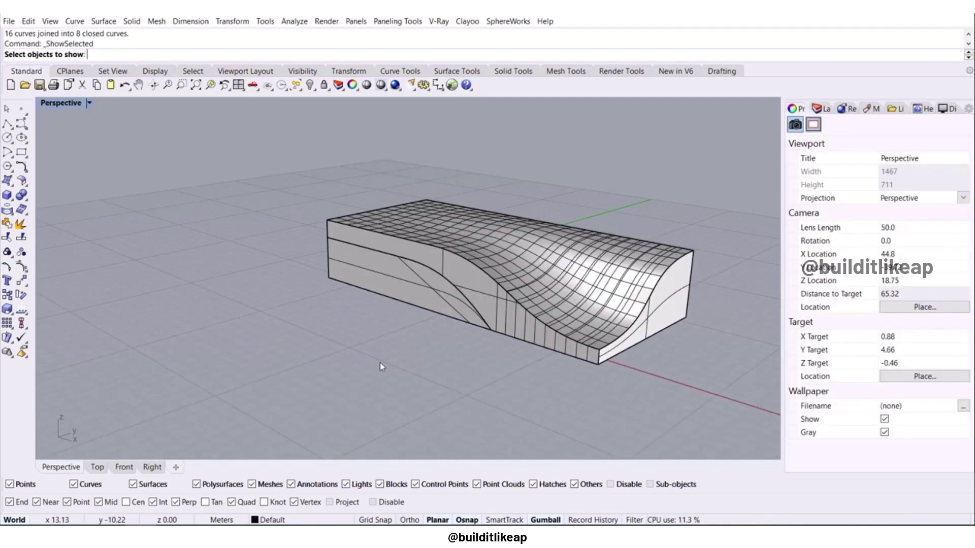
type("selcrv")
key("Return")
key("Return")
Hide the open outline curves of the building volume, including its base line, keeping the closed contours on screen.
right_click_drag(382, 367, 437, 176)
left_click_drag(437, 180, 355, 365)
scroll(473, 322, "up", 5)
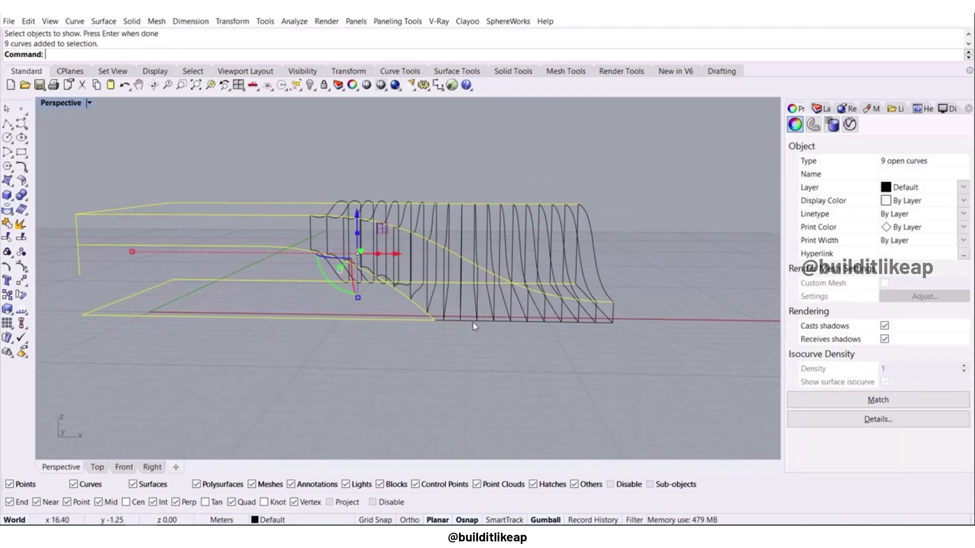
left_click(430, 322, "shift")
key("ctrl+h")
Extrude all the closed contour curves by 0.8 to form the ribs.
right_click_drag(430, 323, 703, 226)
left_click_drag(706, 178, 238, 377)
type("Extrudecrv")
key("Return")
type(".8")
key("Return")
Switch the viewport to the Rendered display mode and show all hidden objects.
right_click_drag(239, 381, 447, 364)
key("ctrl+alt+r")
key("ctrl+alt+h")
Try hiding the original building volume and undo the hide.
left_click(260, 242)
key("ctrl+h")
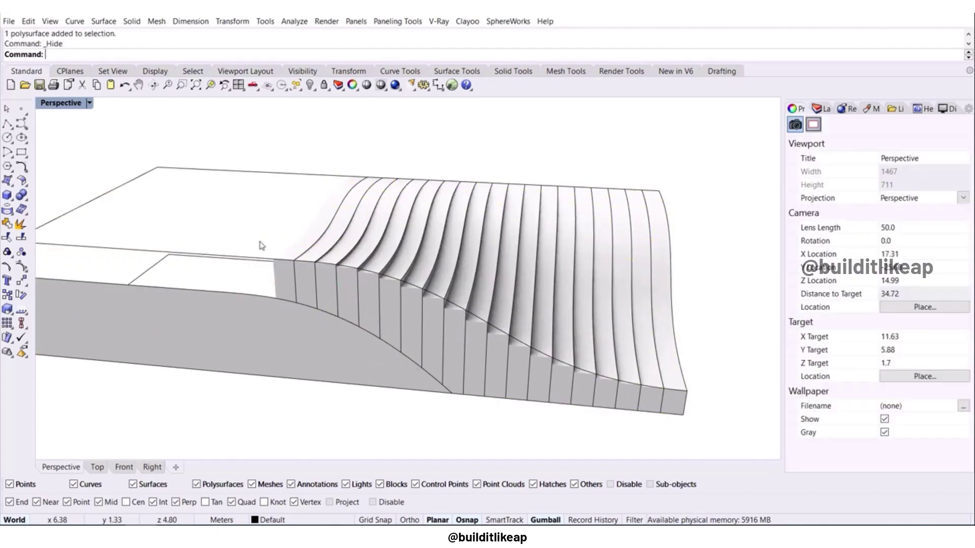
scroll(259, 248, "down", 2)
right_click_drag(257, 257, 355, 295)
key("ctrl+z")
Hide the original building volume around the ribs and set the viewport to the Shaded display mode.
left_click(285, 277)
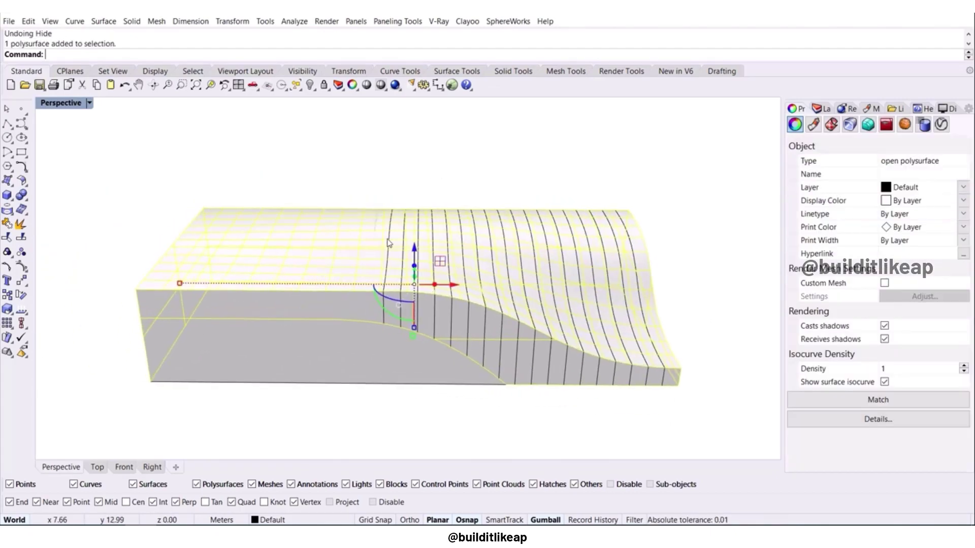
scroll(377, 292, "up", 2)
left_click(353, 165)
left_click(318, 248)
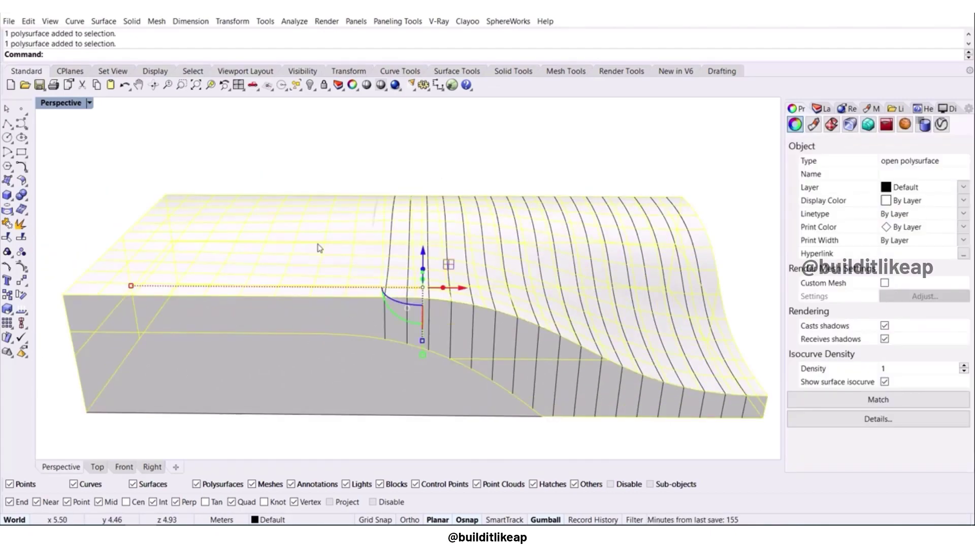
key("ctrl+h")
mouse_move(320, 278)
right_mouse_down()
mouse_move(396, 279)
mouse_move(422, 297)
mouse_move(189, 300)
right_mouse_up()
key("ctrl+alt+s")
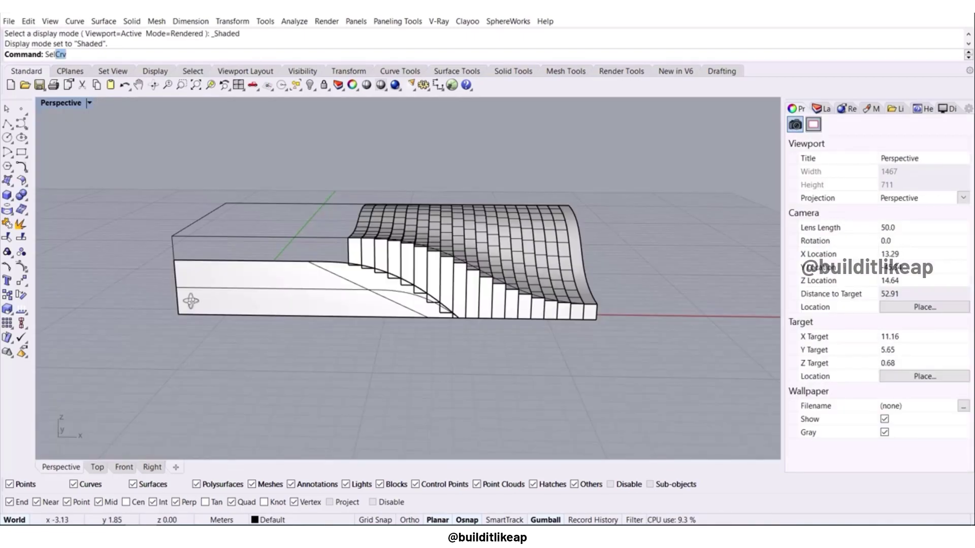
Select all curves, leave out the box outline curves, and move the rest to another layer.
key("Return")
right_click_drag(224, 208, 391, 242)
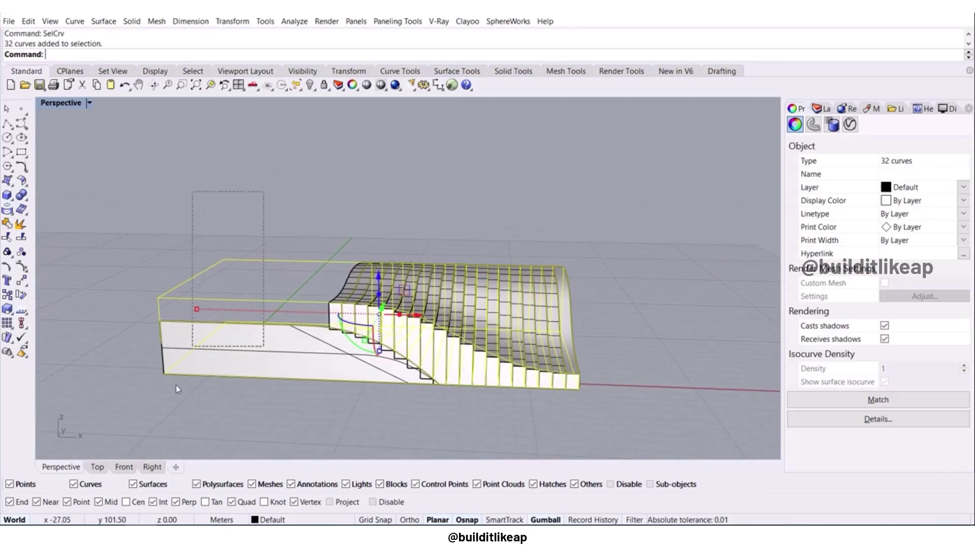
left_click_drag(178, 382, 176, 385, "ctrl")
right_click_drag(269, 268, 166, 260, "shift")
left_click(818, 108)
right_click(831, 161)
left_click(858, 349)
Turn off the surface isocurve display for the side surface below the ribs.
right_click_drag(657, 322, 466, 307)
left_click(466, 308)
left_click(796, 108)
left_click(885, 384)
left_click(566, 410)
Hide the side surface with the curved edge that crosses the stepped rib bottoms.
right_click_drag(566, 410, 420, 380)
scroll(408, 288, "up", 5)
left_click(394, 298)
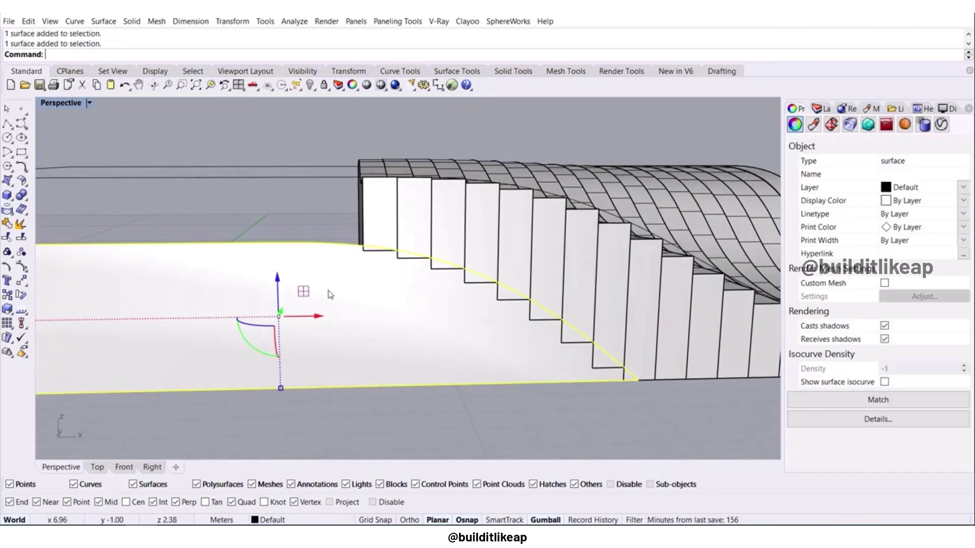
scroll(444, 219, "up", 4)
scroll(588, 264, "down", 3)
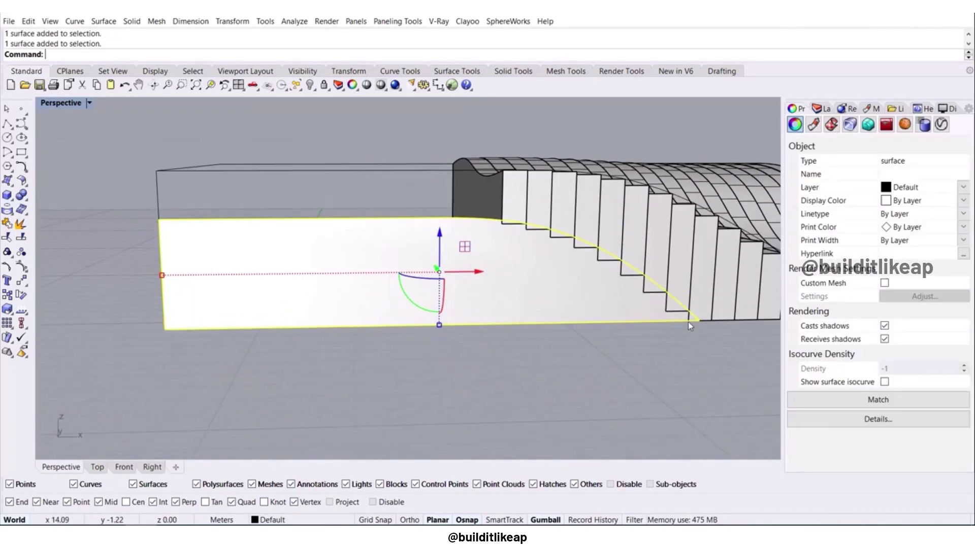
key("ctrl+h")
scroll(325, 274, "down", 5)
right_click_drag(328, 273, 419, 316)
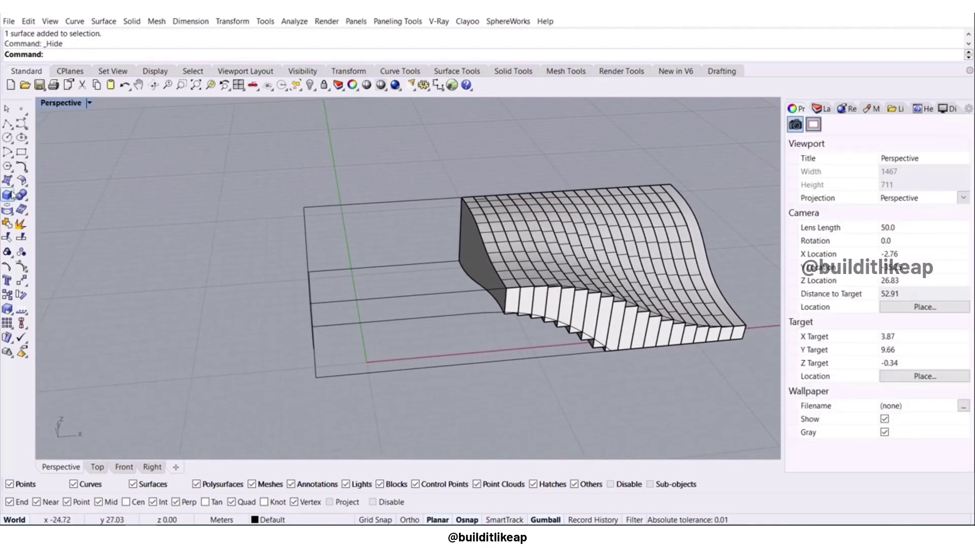
Create a flat box slab over the outline beside the ribs, using the outline's corners for its base and height.
left_click(461, 198)
left_click(310, 304)
right_click_drag(330, 317, 371, 284)
left_click(424, 263)
Loft an end wall between the slab's lower outer edge and the base line below it.
right_click_drag(503, 354, 476, 314)
left_click(354, 266)
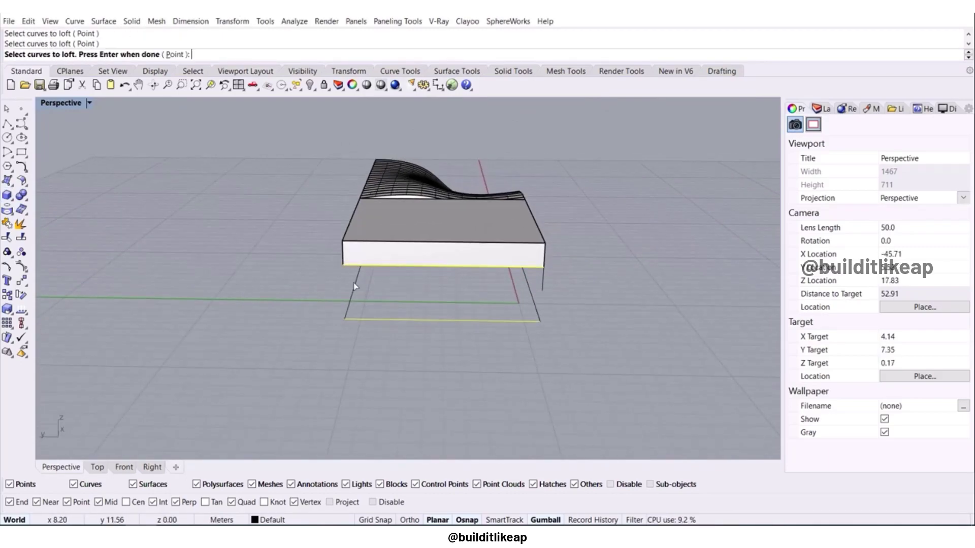
key("Return")
right_click_drag(330, 301, 428, 304)
left_click(671, 392)
key("Return")
left_click(391, 300)
left_click(455, 266)
key("Escape")
Split the long rear base curve at the bottom corner of the last rib using the Point option.
left_click(387, 299)
scroll(215, 286, "up", 2)
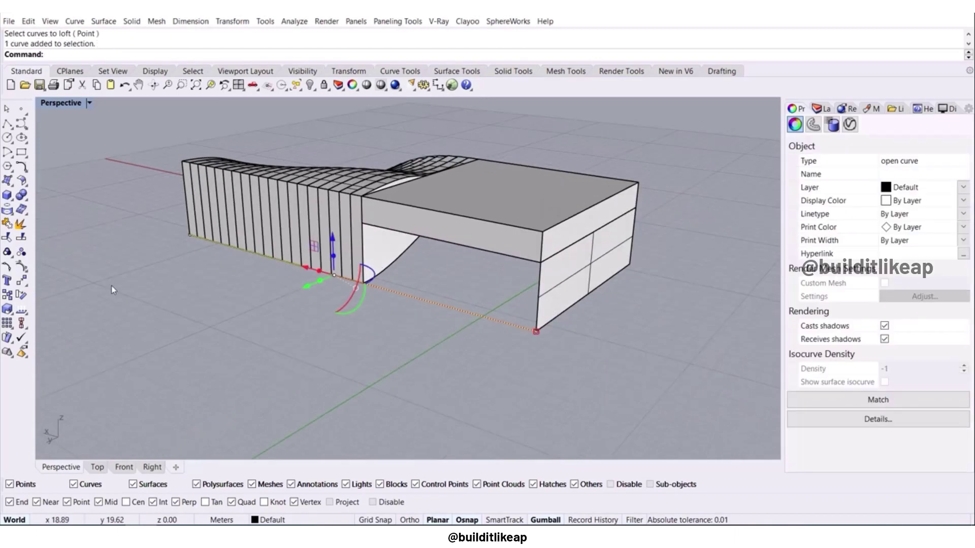
right_click_drag(113, 289, 79, 296, "shift")
left_click(21, 237)
type("p")
key("Return")
left_click(327, 291)
key("Return")
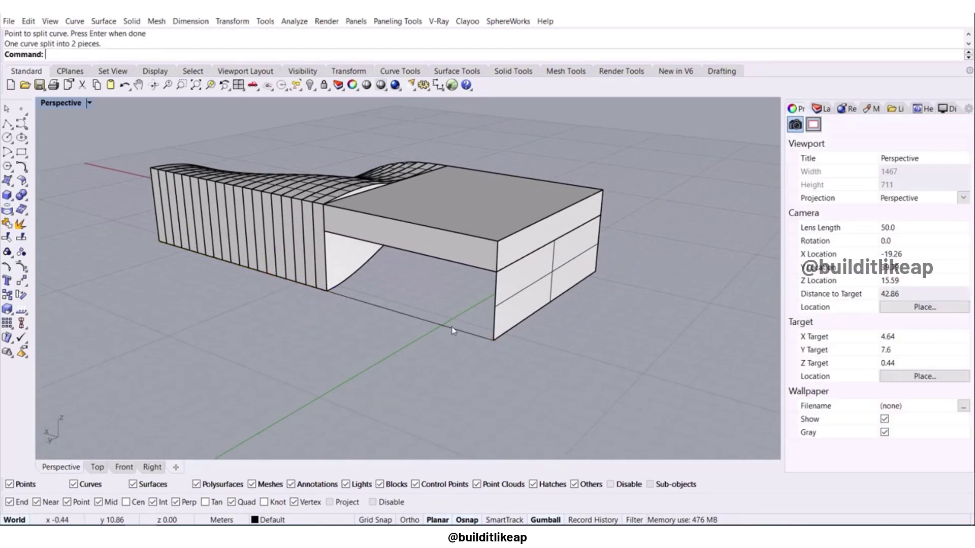
Loft a rear side wall between the split base segment and the slab's lower edge.
left_click(453, 329)
left_click(477, 268, "shift")
left_click(403, 230, "ctrl")
left_click(468, 267, "shift")
left_click(432, 301)
type("loft")
key("Return")
left_click(446, 327)
left_click(492, 273)
key("Return")
key("Return")
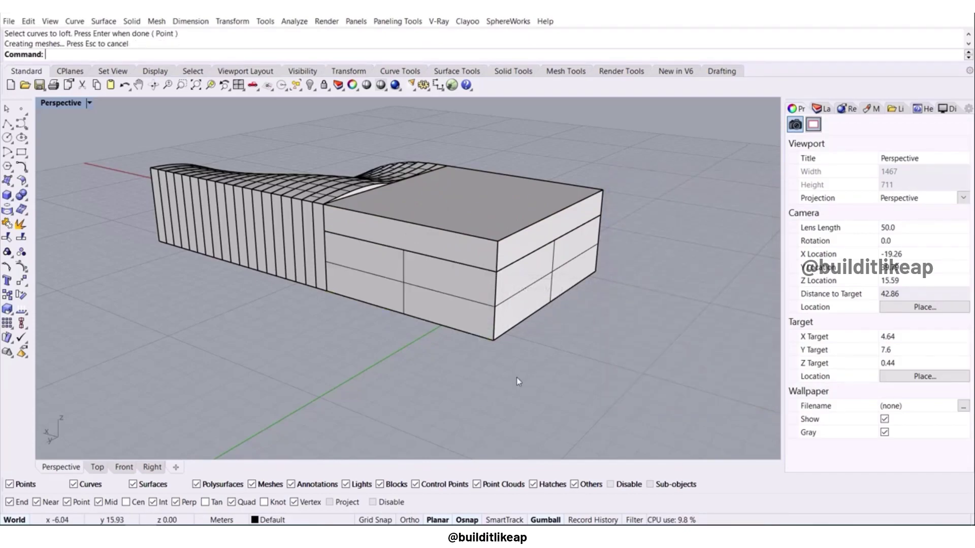
Duplicate the slab's lower edge and the stepped rib edges on the open side, and add the base curve to the selection.
right_click_drag(499, 398, 392, 321)
right_click_drag(526, 257, 394, 233, "shift")
scroll(442, 196, "up", 6)
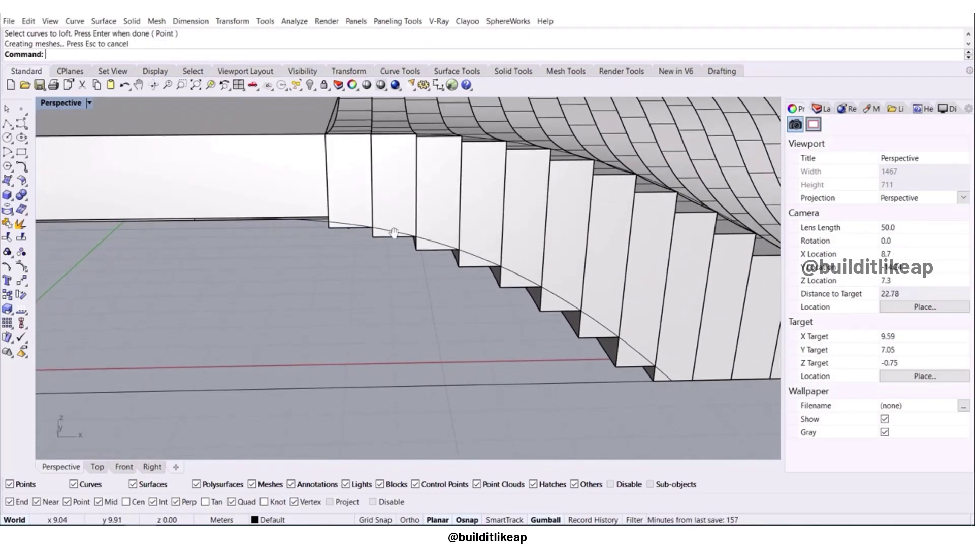
type("DupEdge")
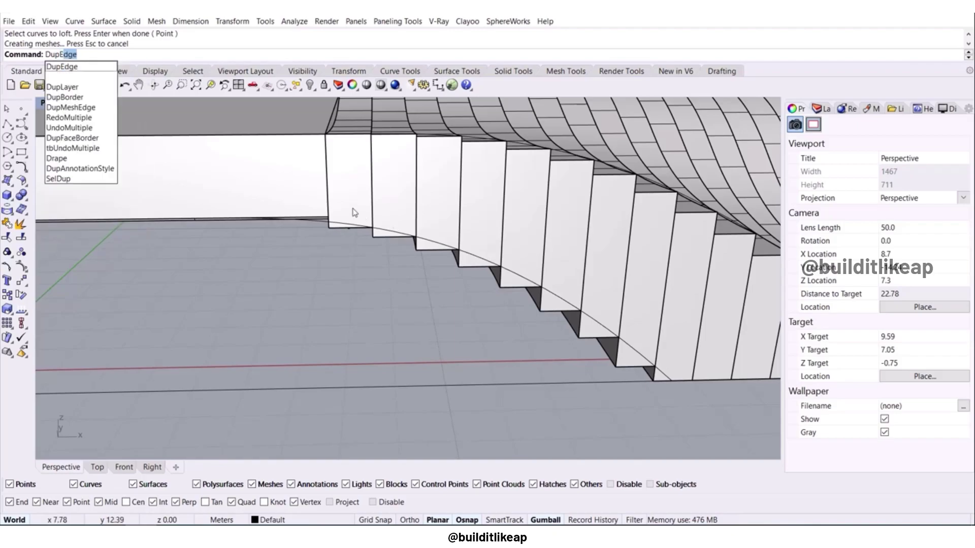
key("Return")
left_click(327, 220)
left_click(333, 231)
scroll(328, 230, "up", 6)
left_click(329, 196)
left_click(470, 201)
right_click_drag(564, 247, 446, 249, "shift")
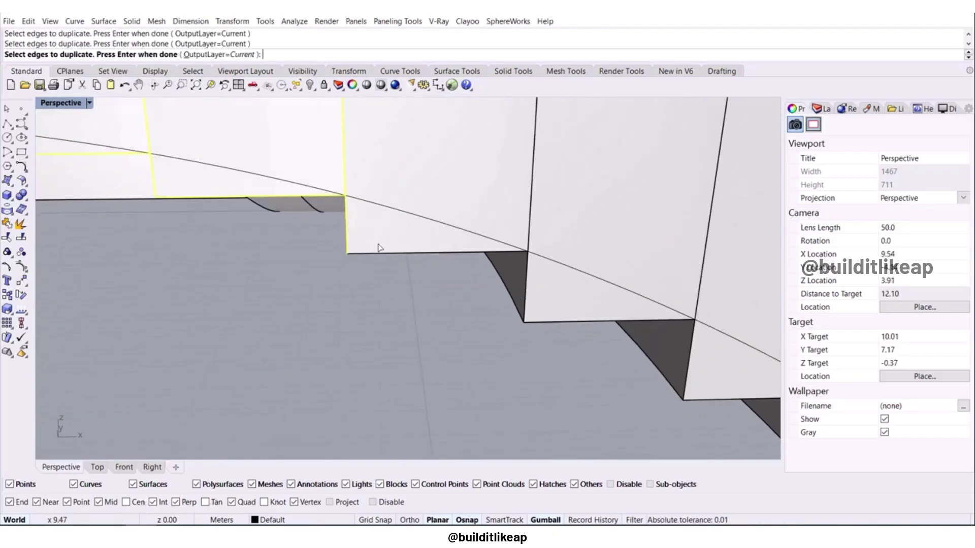
scroll(648, 349, "down", 5)
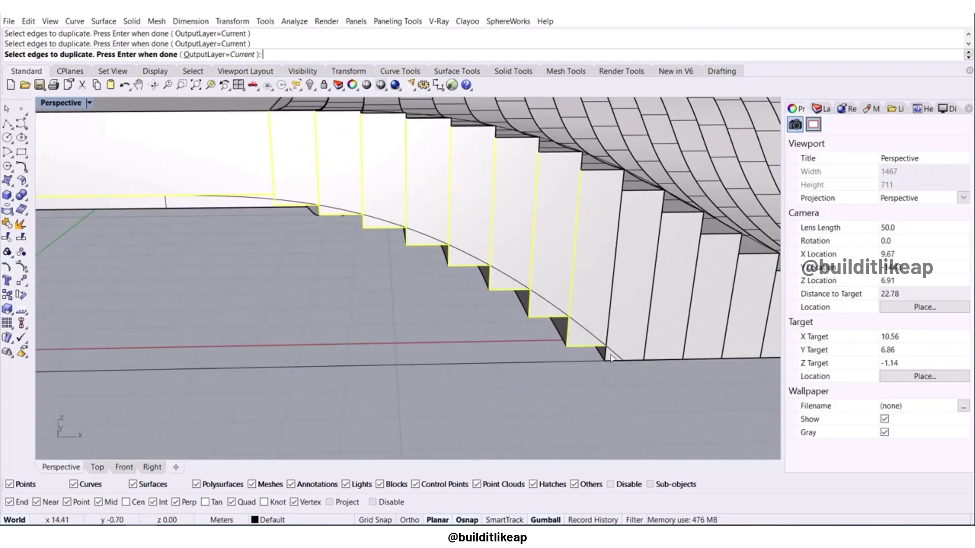
scroll(482, 365, "down", 3)
key("Return")
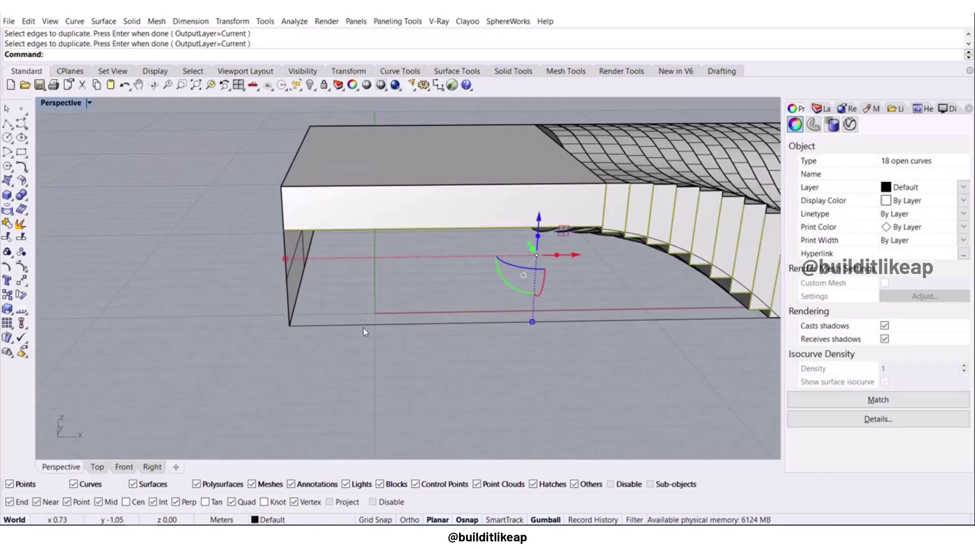
left_click(291, 323, "shift")
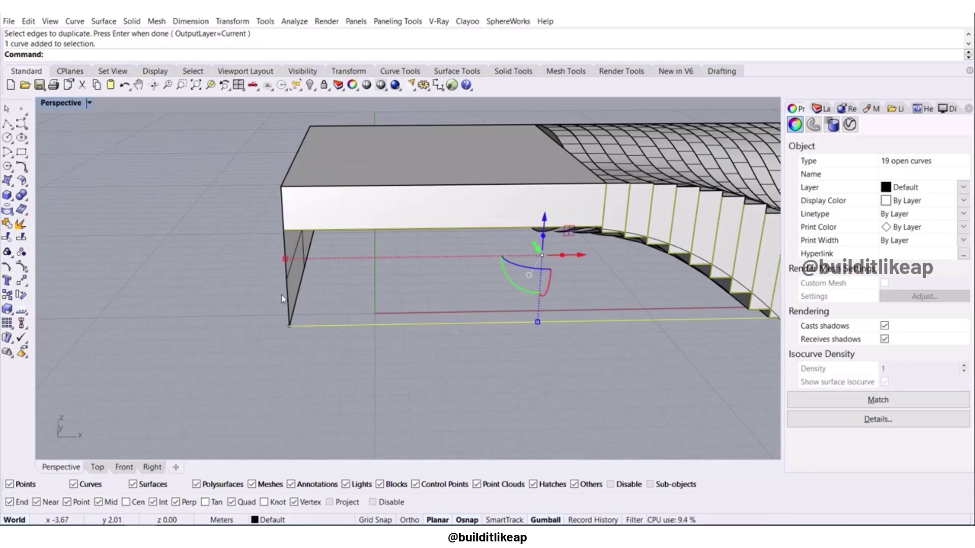
Add the end wall to the selected edge curves and isolate them.
left_click(285, 291, "shift")
scroll(284, 293, "down", 6)
type("isolate")
key("Return")
right_click_drag(285, 292, 295, 260)
key("Escape")
Try to duplicate the full border of the end wall with DupBorder.
scroll(294, 258, "up", 5)
type("DIp")
key("BackSpace")
key("BackSpace")
type("upBorder")
key("Return")
left_click(316, 213)
key("Return")
left_click_drag(280, 181, 328, 297)
key("Escape")
Duplicate the end wall's vertical edge on the open side with DupEdge and hide the wall.
type("DupEdge")
key("Return")
left_click(300, 218)
left_click(300, 215)
key("ctrl+h")
scroll(314, 235, "down", 8)
right_click_drag(347, 281, 350, 314)
Create the open side's wall surface in the Front view with CurveBoolean, using Output=Surfaces and keeping the region below the stepped edges.
key("ctrl+a")
left_click(122, 468)
right_click_drag(413, 299, 377, 300)
type("Curve")
left_click(81, 77)
left_click(403, 258)
key("Return")
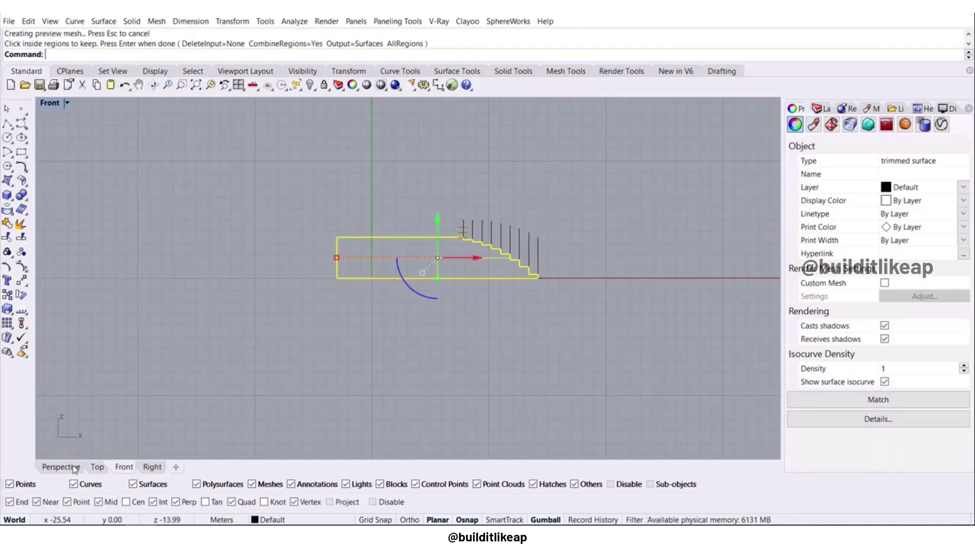
Select all the curves, move them to the Crv layer, and show the hidden objects.
left_click(75, 468)
left_click(332, 417)
scroll(455, 244, "up", 9)
mouse_move(455, 244)
right_mouse_down()
mouse_move(503, 247)
mouse_move(388, 248)
mouse_move(461, 254)
right_mouse_up()
scroll(388, 247, "down", 8)
key("Return")
left_click(819, 108)
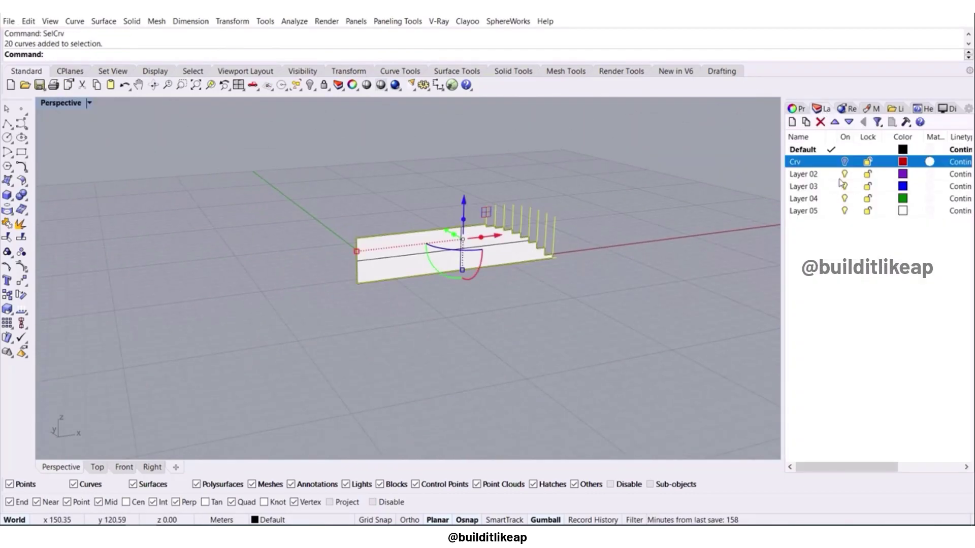
right_click(830, 162)
left_click(862, 357)
key("ctrl+alt+h")
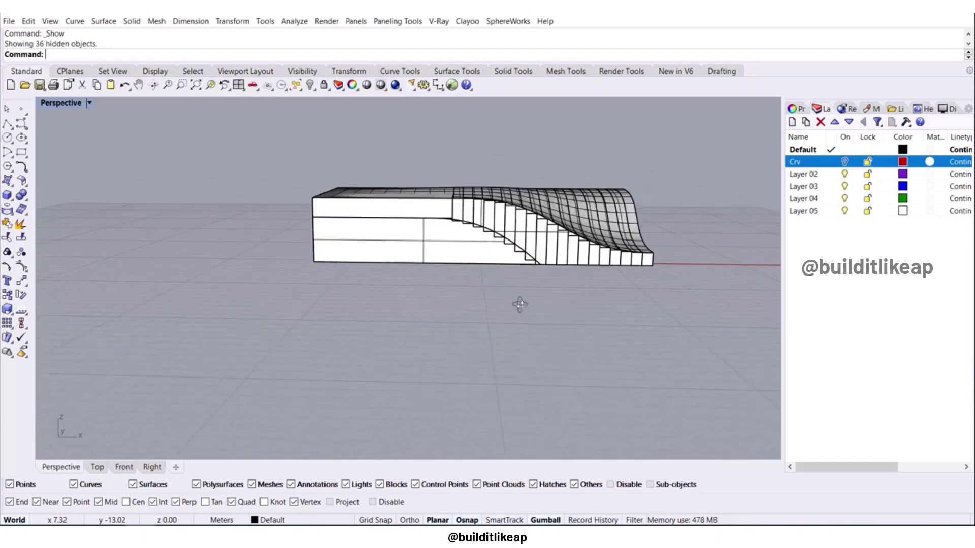
Move the leftover curve near the stepped rib edges to the Crv layer.
scroll(518, 305, "up", 6)
left_click(467, 208)
key("Return")
right_click(793, 163)
left_click(832, 351)
Delete the extra surface bounded by the curved line beneath the stepped ribs.
scroll(577, 224, "up", 4)
left_click(578, 225)
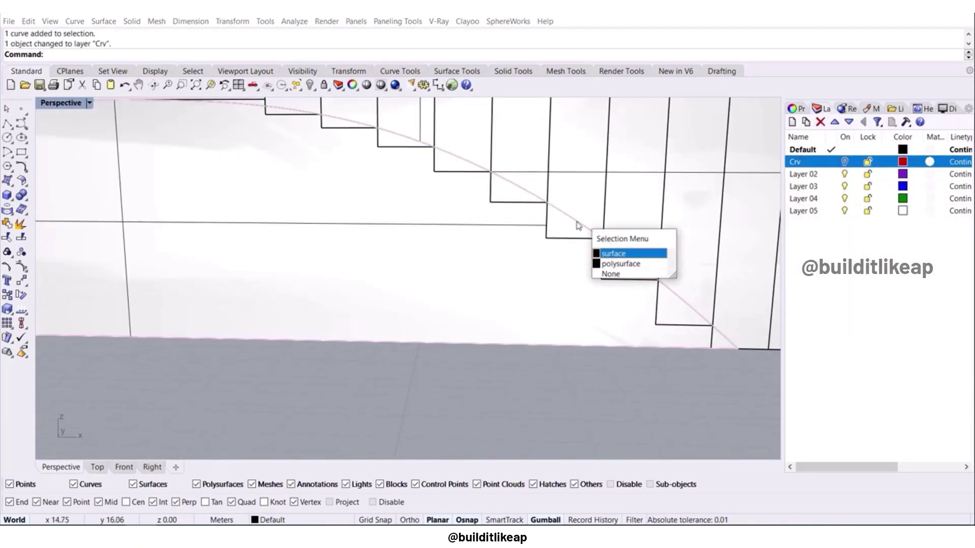
key("Return")
key("Delete")
left_click(577, 223)
key("Return")
scroll(576, 223, "down", 10)
Move the selected extra geometry to Layer 02 and turn that layer off.
left_click_drag(567, 205, 241, 281)
key("ctrl+z")
right_click(812, 174)
left_click(842, 367)
right_click_drag(581, 303, 472, 211)
key("ctrl+z")
right_click(832, 174)
left_click(632, 368)
key("ctrl+y")
left_click(845, 175)
Draw a rectangle from the flat slab's upper rear corner, extending over the first ribs, with Project snapping enabled.
scroll(434, 164, "up", 3)
right_click_drag(434, 163, 455, 178)
scroll(388, 254, "down", 3)
right_click_drag(387, 254, 388, 302)
left_click(21, 151)
left_click(279, 150)
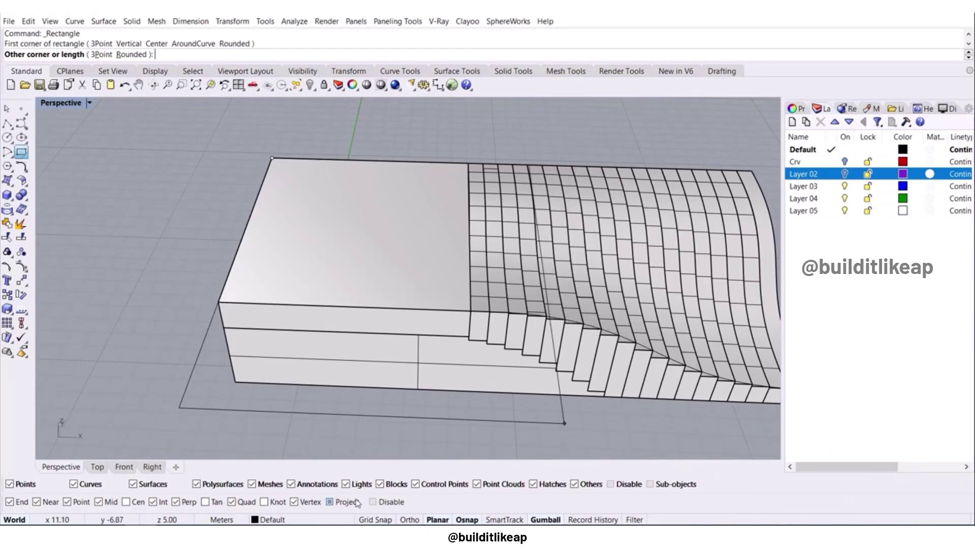
left_click(601, 331)
scroll(559, 350, "down", 7)
right_click_drag(507, 388, 446, 368)
scroll(482, 351, "up", 7)
Isolate the large rectangle and draw a small one across its right edge near the upper corner in the Top view.
left_click(505, 350)
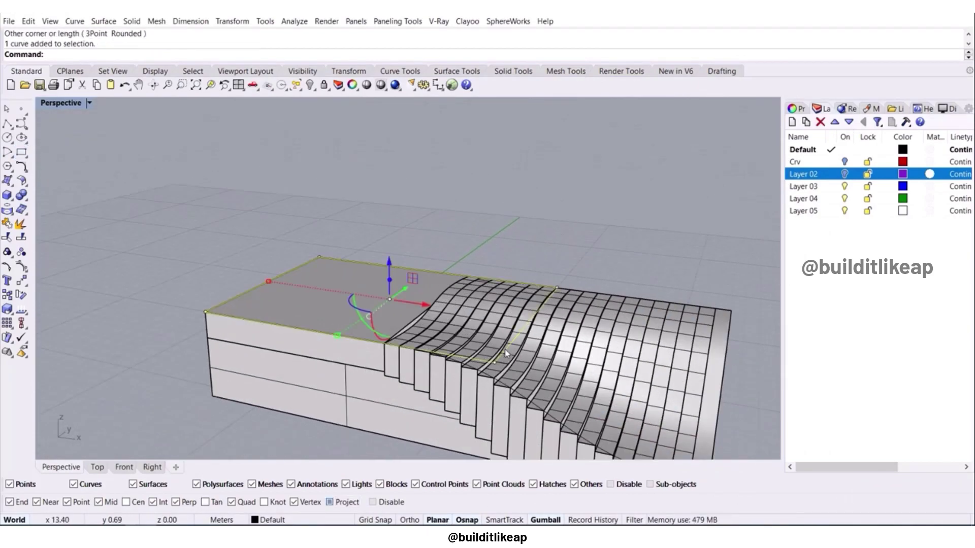
left_click(97, 468)
right_click_drag(367, 317, 296, 332)
left_click(21, 152)
scroll(500, 190, "up", 12)
left_click(509, 142)
scroll(448, 191, "up", 1)
left_click(469, 209)
scroll(539, 208, "down", 4)
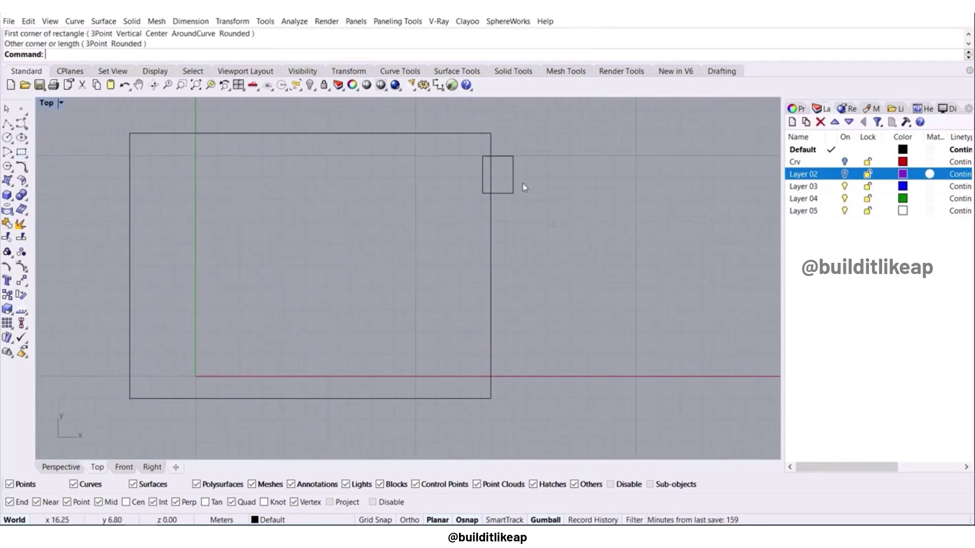
Copy the small rectangle down the right edge to make a column of five and scale the column vertically.
left_click_drag(499, 177, 500, 260, "alt")
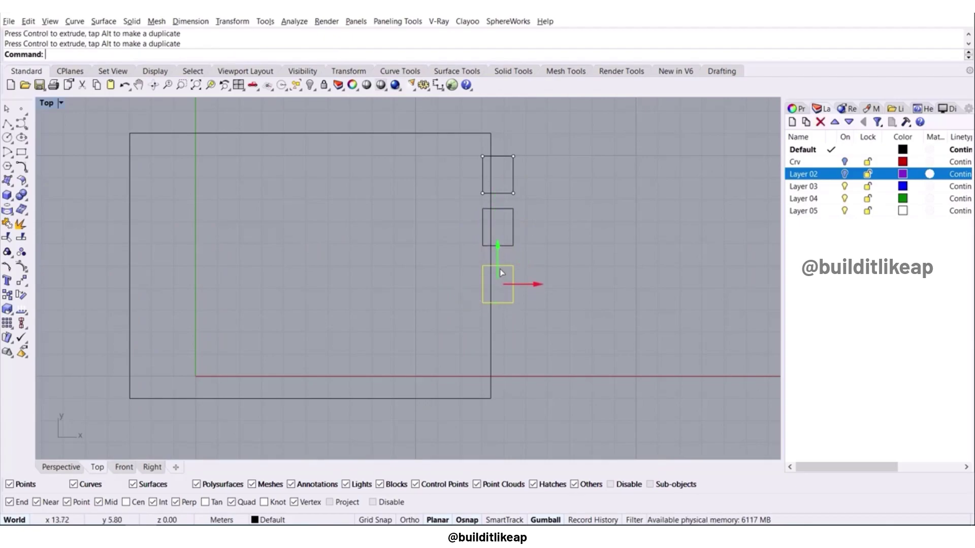
left_click_drag(507, 151, 507, 152)
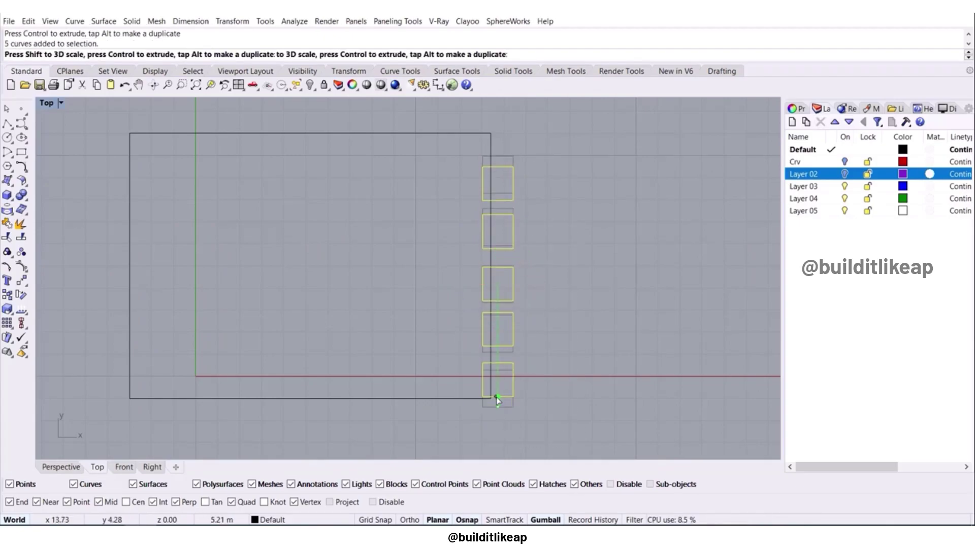
scroll(541, 164, "down", 4)
Copy the column of five small rectangles, rotate the copy 90 degrees, and place it across the large rectangle's bottom edge.
left_click_drag(482, 219, 387, 336)
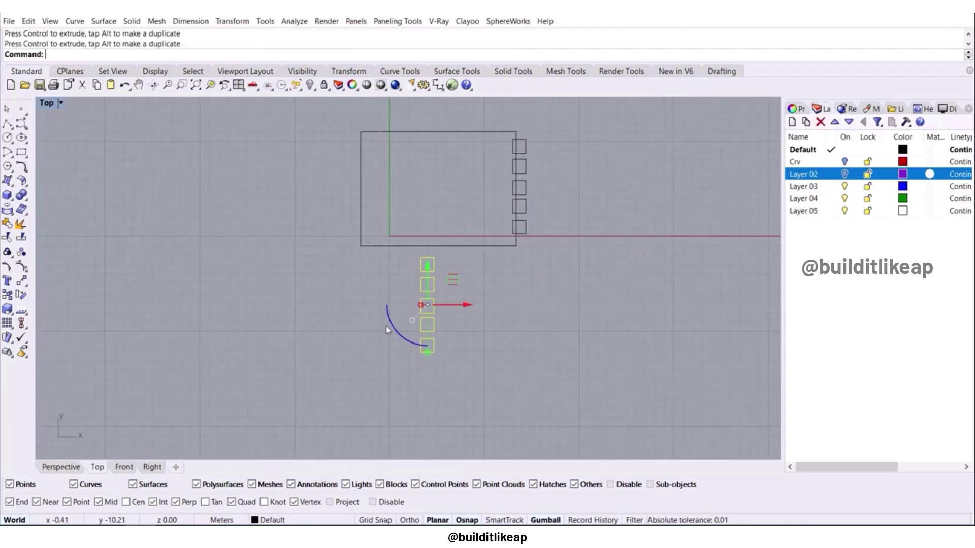
left_click(395, 327)
type("-90")
key("Return")
left_click(396, 333)
type("90")
key("Return")
left_click_drag(423, 265, 409, 218)
scroll(437, 238, "up", 3)
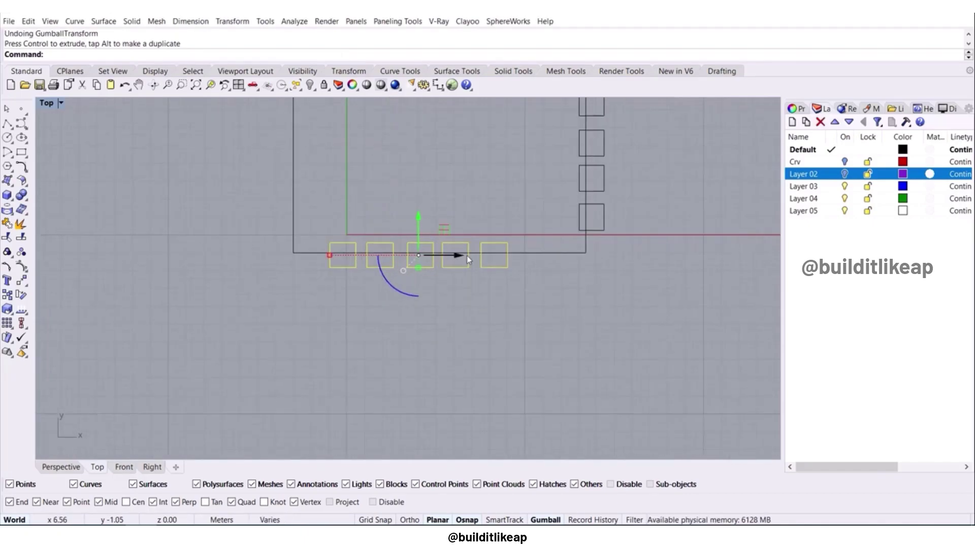
Shift individual rectangles in the bottom row to create uneven spacing along the edge.
left_click(375, 288)
scroll(376, 251, "up", 8)
left_click_drag(427, 254, 436, 258)
left_click(449, 263)
left_click_drag(460, 332, 547, 202)
left_click_drag(545, 262, 562, 263)
left_click_drag(670, 319, 532, 282)
left_click_drag(592, 263, 580, 262)
right_click_drag(578, 263, 401, 277)
Copy the last two rectangles of the bottom row along the edge towards the right corner.
left_click_drag(396, 276, 575, 269, "alt")
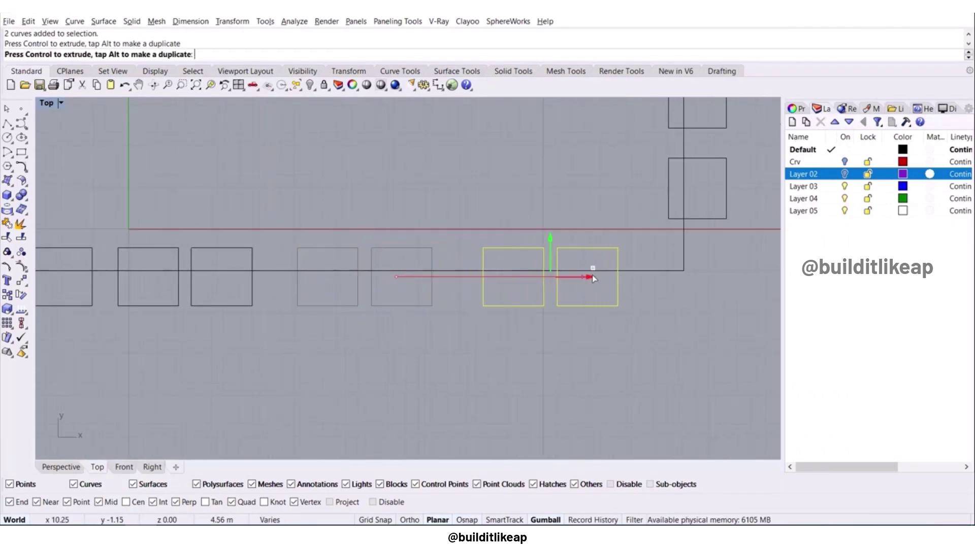
left_click(552, 375)
scroll(541, 387, "down", 10)
Mirror the right column of small rectangles to the left edge about the large rectangle's vertical centreline.
left_click_drag(343, 382, 579, 320)
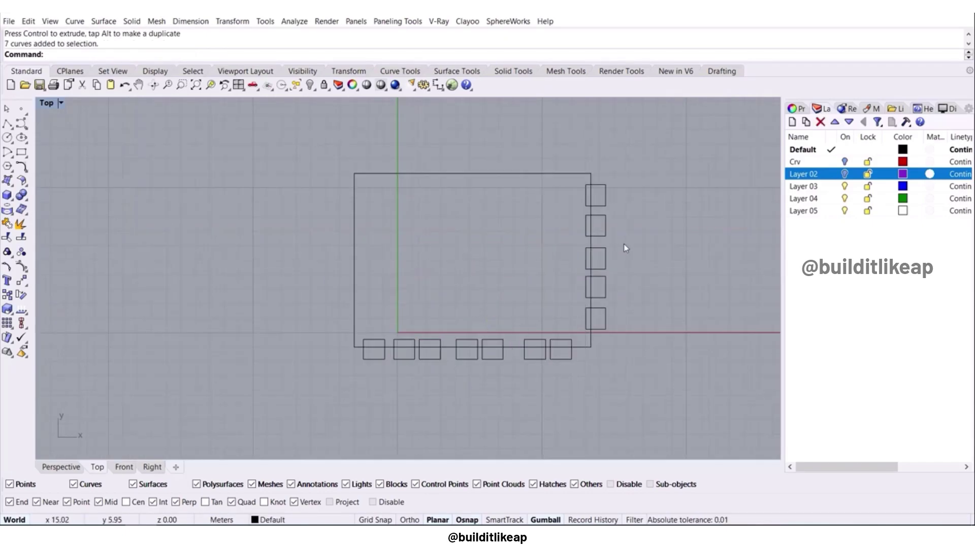
left_click_drag(640, 392, 643, 345)
type("mi")
key("Return")
left_click(472, 173)
left_click(473, 232, "shift")
Mirror the bottom row of small rectangles to the top edge about the large rectangle's horizontal centreline.
left_click_drag(337, 383, 611, 334)
type("mi")
key("Return")
left_click(585, 259)
left_click(663, 259, "shift")
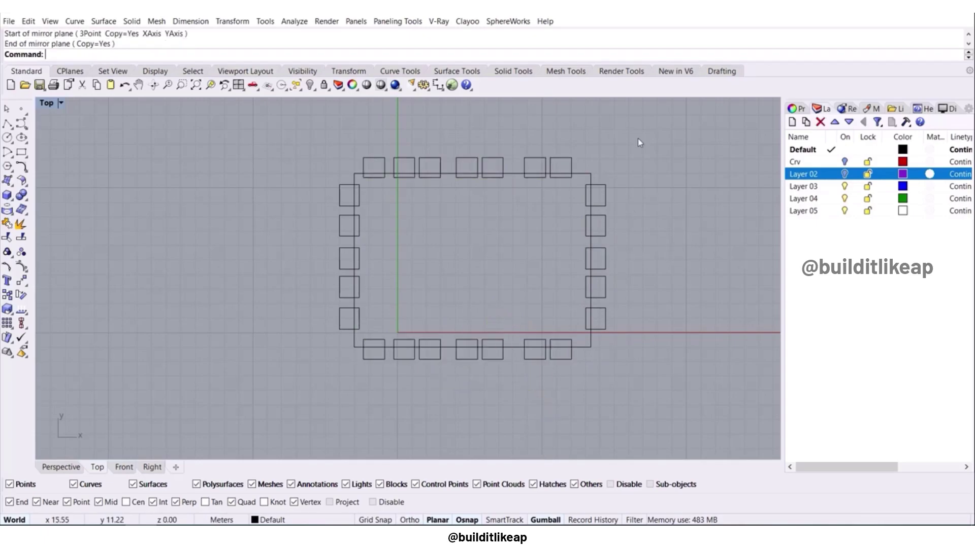
Run CurveBoolean on all the rectangles with Output=Curves, keeping the central region as a notched outline.
type("CurveBoolean")
key("Return")
left_click(216, 57)
left_click_drag(651, 152, 320, 377)
key("Return")
left_click(462, 247)
key("Return")
Move the notched outline vertically up to the height of the reference rectangle.
left_click(61, 467)
right_click_drag(368, 399, 366, 326, "shift")
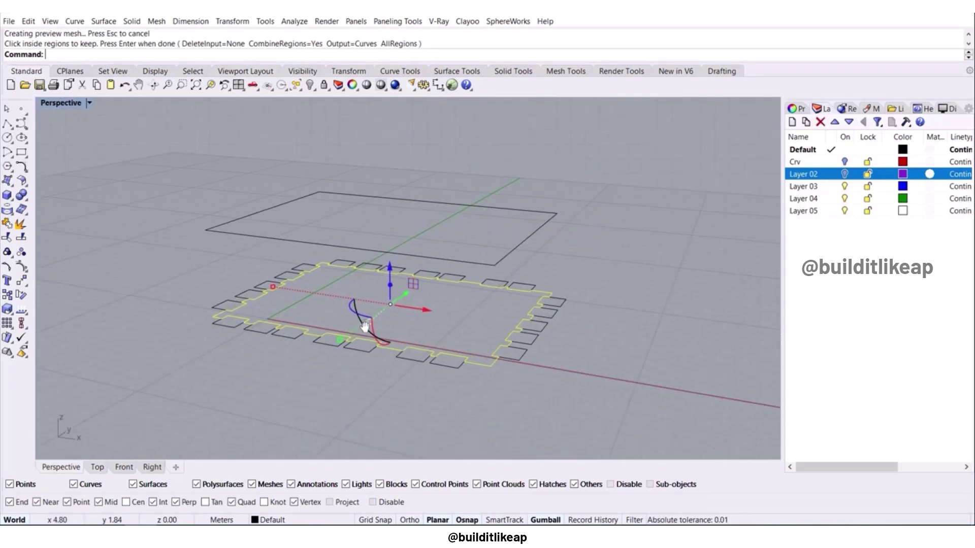
type("m")
key("Return")
type("v")
key("Return")
left_click(518, 359)
left_click(495, 265)
key("Escape")
Move the construction rectangles to the Crv layer and show the hidden building.
left_click(459, 260)
left_click(494, 302)
right_click_drag(460, 373, 486, 333)
left_click(567, 275, "shift")
right_click(814, 165)
left_click(864, 356)
right_click_drag(582, 250, 539, 275)
key("ctrl+h")
key("Escape")
key("ctrl+alt+h")
Extrude the notched outline upward as a solid from the slab's top to form a tall ribbed tower.
left_click(365, 254)
right_click_drag(346, 301, 316, 294)
key("Return")
right_click_drag(226, 164, 276, 242, "shift")
left_click(264, 190)
right_click_drag(209, 319, 201, 288)
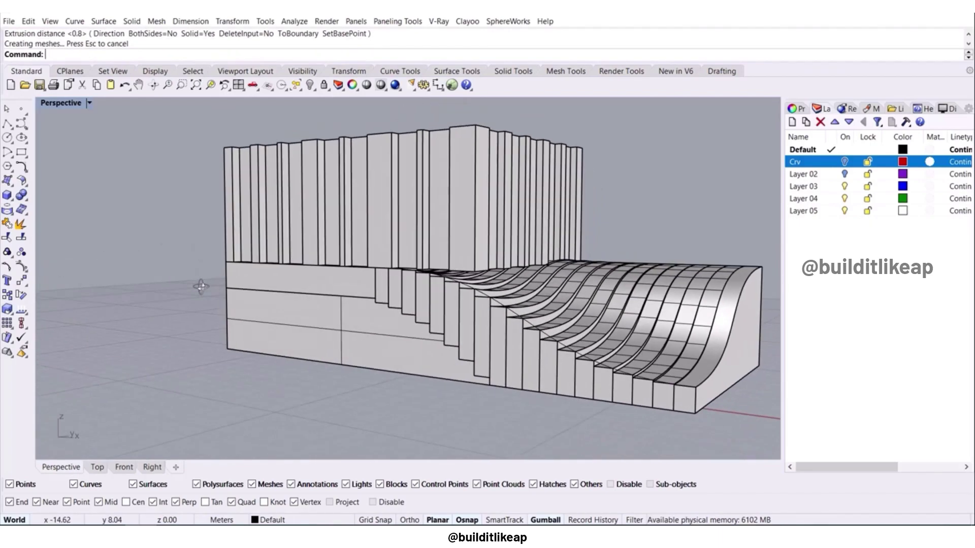
Inspect the building in Rendered display mode and switch back to Shaded.
right_click_drag(240, 316, 241, 299)
key("ctrl+alt+r")
mouse_move(356, 298)
right_mouse_down()
mouse_move(406, 243)
mouse_move(300, 283)
mouse_move(312, 318)
right_mouse_up()
key("ctrl+alt+s")
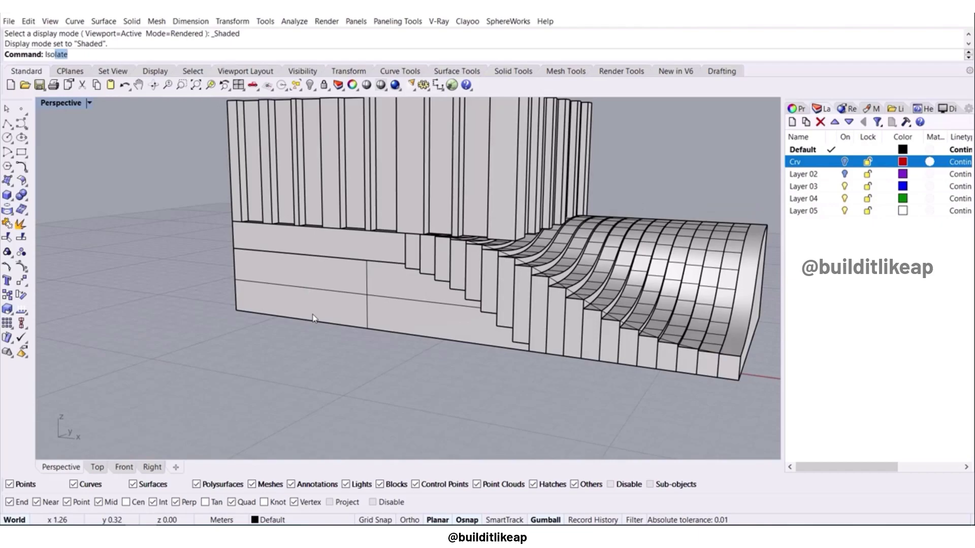
Extract four vertical isocurves at uneven spacing along the flat lower side wall beneath the tower.
key("Return")
left_click(321, 291)
scroll(272, 279, "up", 5)
left_click(272, 279)
left_click(348, 288)
left_click(432, 300)
left_click(596, 330)
key("Return")
Extrude the extracted vertical curves as solids to form thin mullions on the lower side wall.
right_click_drag(429, 314, 325, 285)
middle_click(221, 312)
left_click(200, 328)
scroll(397, 278, "down", 10)
right_click_drag(401, 282, 537, 339)
scroll(527, 346, "up", 4)
key("Return")
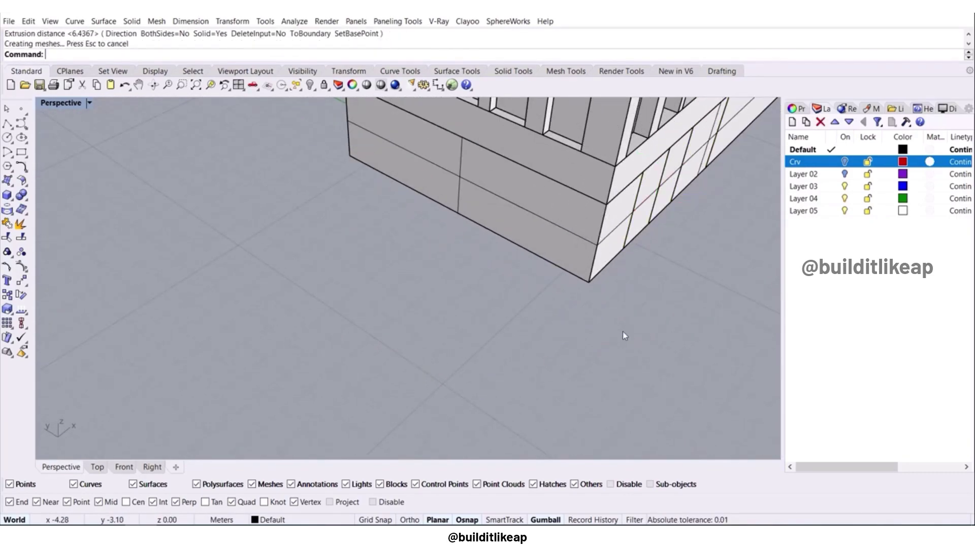
Select the four newly created mullions and shift them so they stand out from the lower side wall.
type("SelLast")
key("Return")
scroll(680, 210, "up", 5)
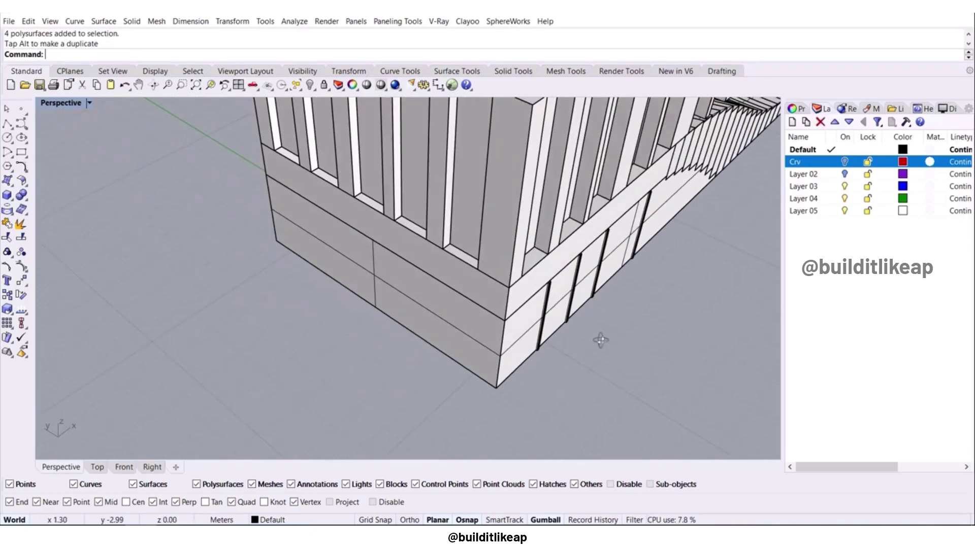
scroll(778, 176, "up", 3)
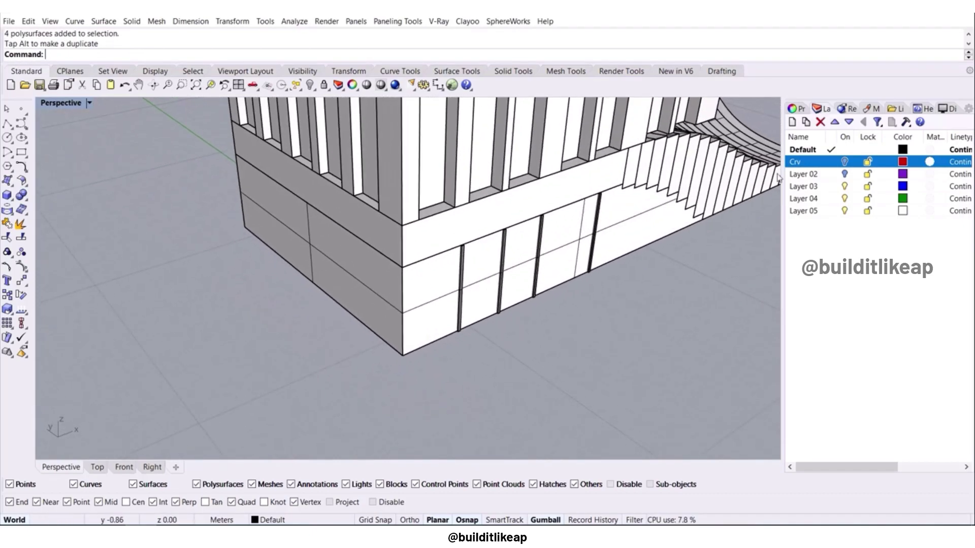
Create a Custom material in dark navy (RGB 17, 32, 47) with 51% transparency and apply it to the lower side wall.
left_click(874, 108)
left_click(794, 145)
left_click(817, 166)
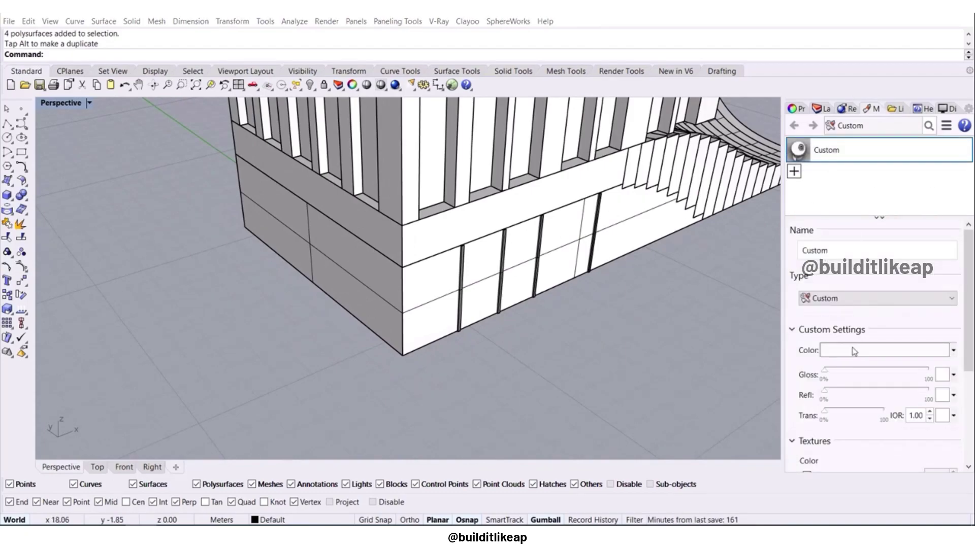
left_click(855, 352)
left_click(511, 257)
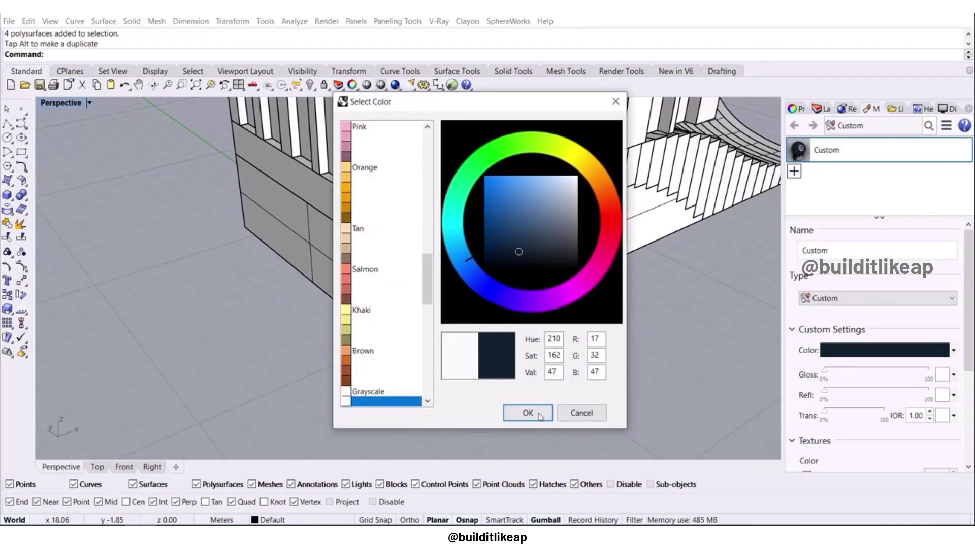
left_click(527, 412)
left_click_drag(826, 150, 522, 235)
Explode the tower extrusion into separate surfaces and clear the selection.
left_click(535, 384)
scroll(535, 384, "down", 5)
right_click_drag(535, 384, 547, 350)
left_click(513, 283)
left_click(20, 223)
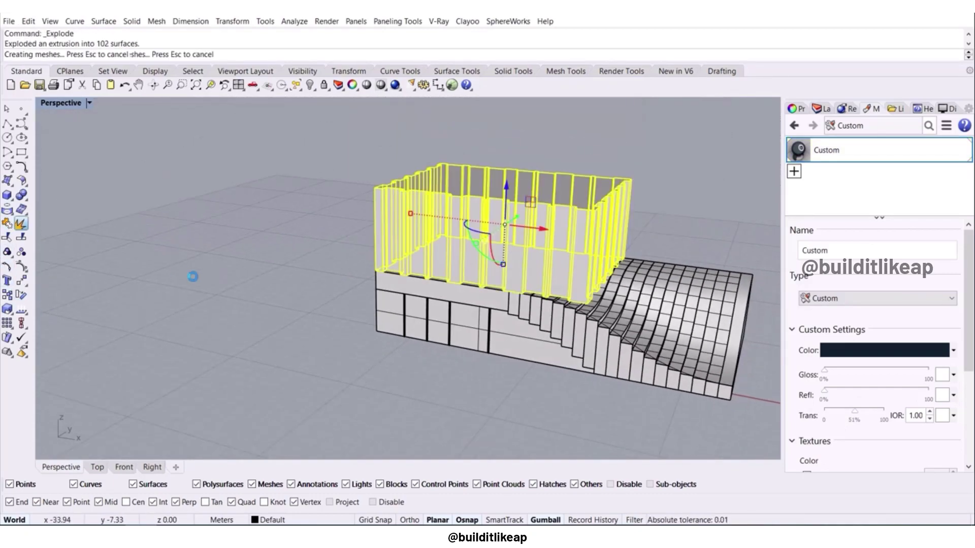
scroll(546, 229, "up", 5)
left_click(714, 139)
Select the recessed surfaces between the ribs on the tower's long side and assign the dark Custom material to them.
right_click_drag(584, 223, 573, 187)
left_click(574, 187)
scroll(574, 187, "up", 5)
left_click(609, 183)
left_click(498, 220, "shift")
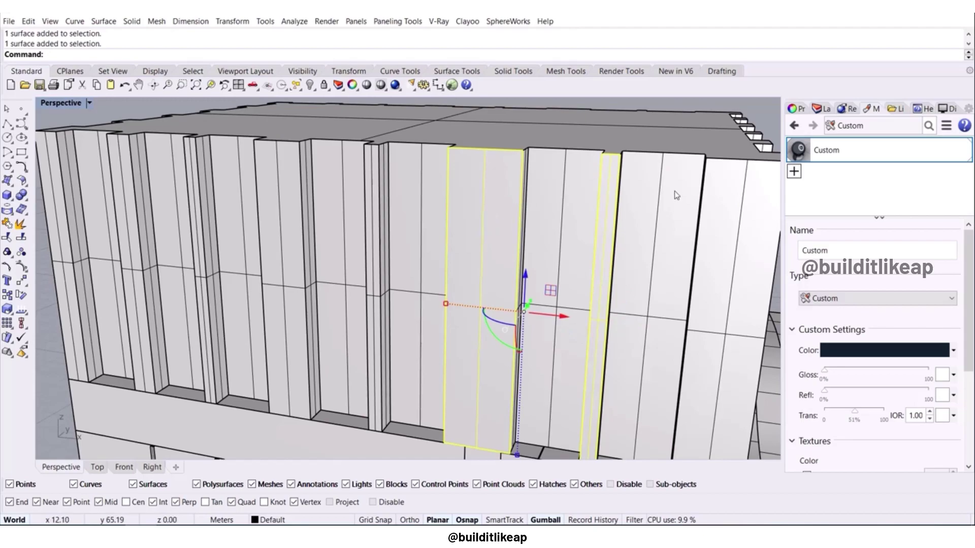
left_click(675, 192)
left_click(565, 194, "shift")
left_click(424, 192, "shift")
left_click(340, 181, "shift")
left_click(230, 167, "shift")
left_click(167, 171, "shift")
left_click(97, 177, "shift")
right_click(799, 150)
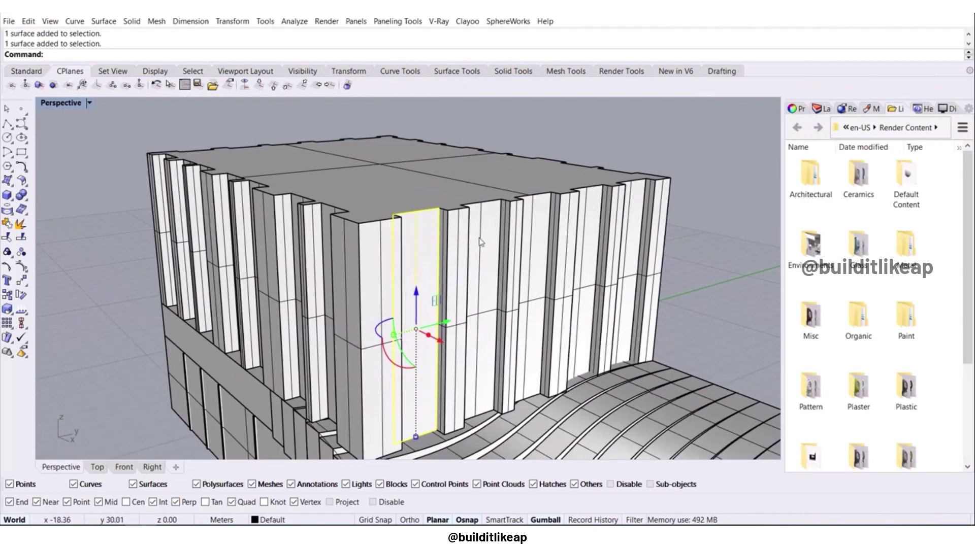
Assign the dark Custom material to the recessed surfaces on the tower face above the curved roof.
left_click(480, 239, "shift")
left_click(538, 205, "shift")
left_click(584, 203, "shift")
left_click(638, 197, "shift")
left_click(654, 246)
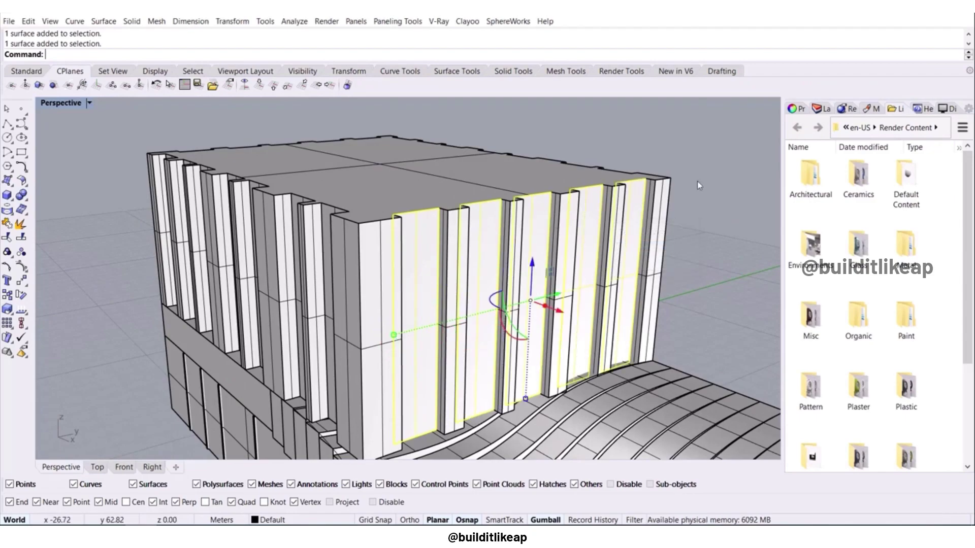
left_click(869, 111)
right_click(799, 150)
left_click(832, 77)
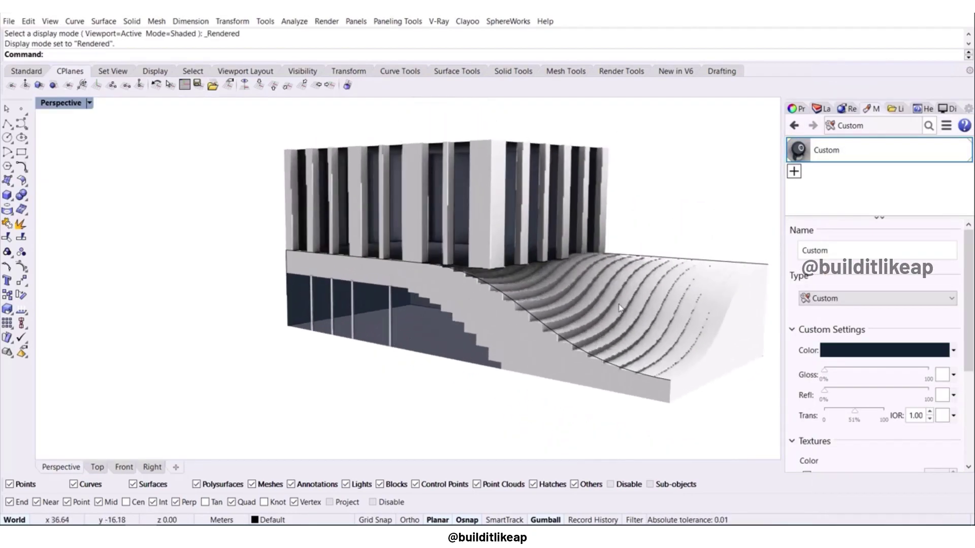
Reduce the Custom material's transparency and turn on surface edges for the Rendered display mode.
left_click_drag(854, 411, 835, 416)
right_click_drag(449, 401, 425, 371)
scroll(439, 352, "down", 3)
scroll(425, 371, "up", 3)
left_click(952, 109)
right_click_drag(713, 264, 624, 205)
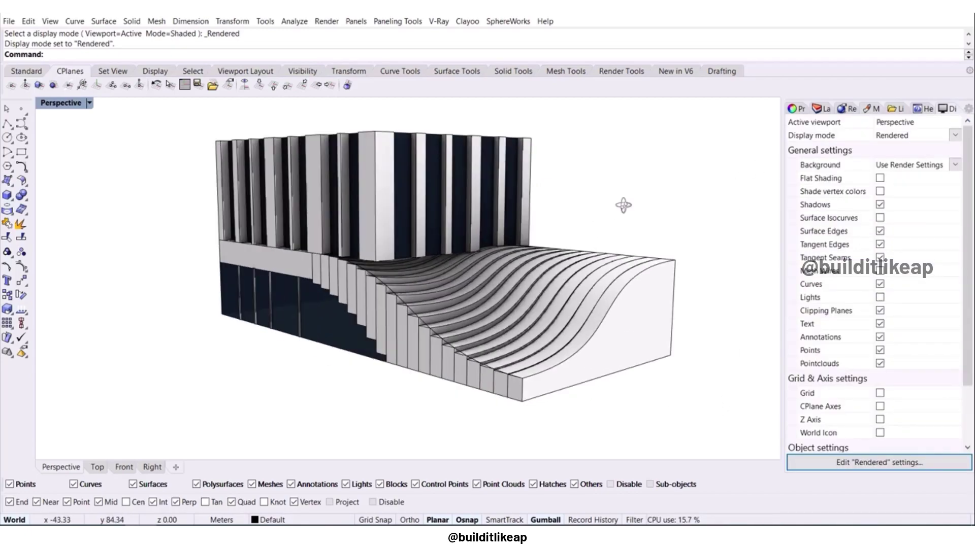
Select all visible curves with SelCrv and move them to the Crv layer.
type("SelL")
key("BackSpace")
key("BackSpace")
type("Crv")
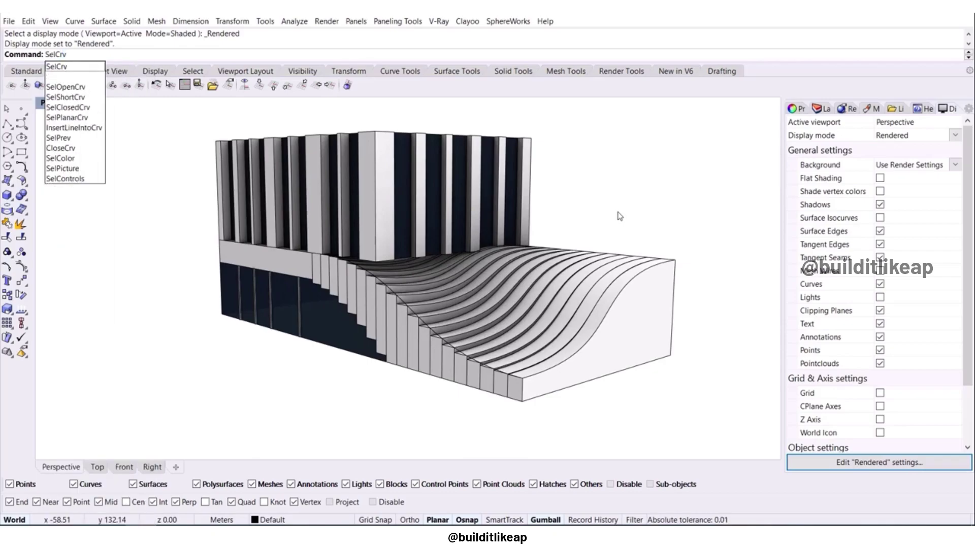
key("Return")
right_click_drag(572, 186, 520, 176, "shift")
left_click(820, 109)
right_click(869, 161)
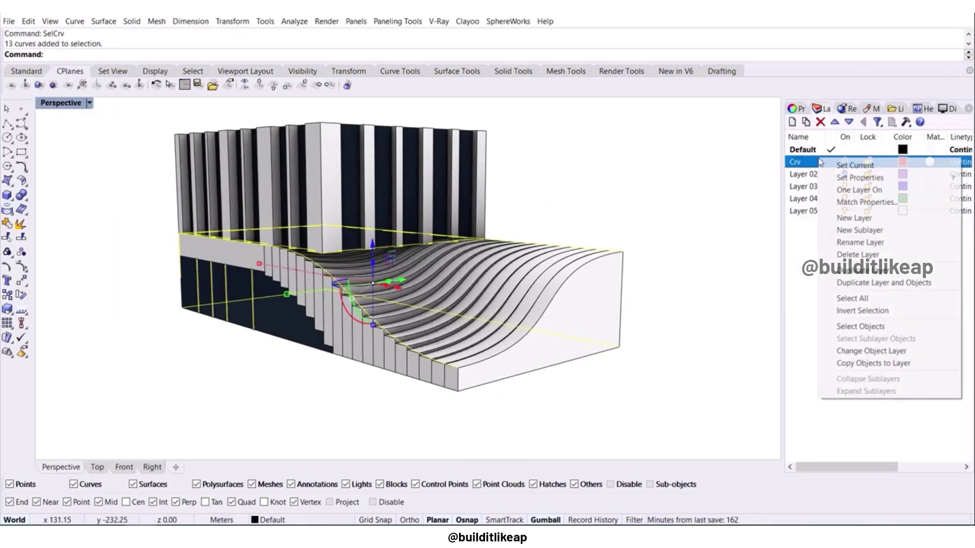
left_click(883, 350)
Draw a base slab about 0.4 m thick under the building with the Box command, extending beyond the footprint on all sides.
right_click_drag(655, 198, 648, 232)
left_click(7, 195)
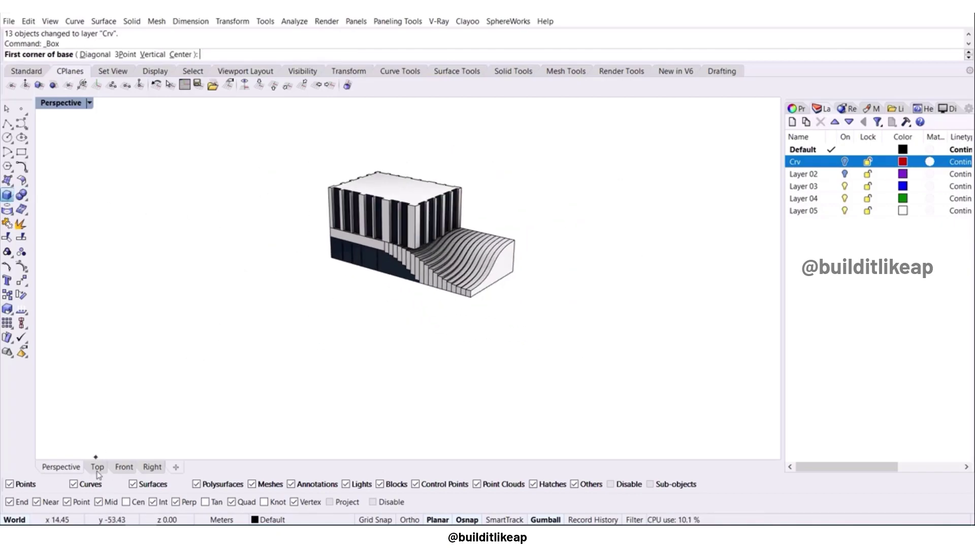
left_click(97, 467)
left_click(295, 158)
left_click(700, 380)
left_click(152, 467)
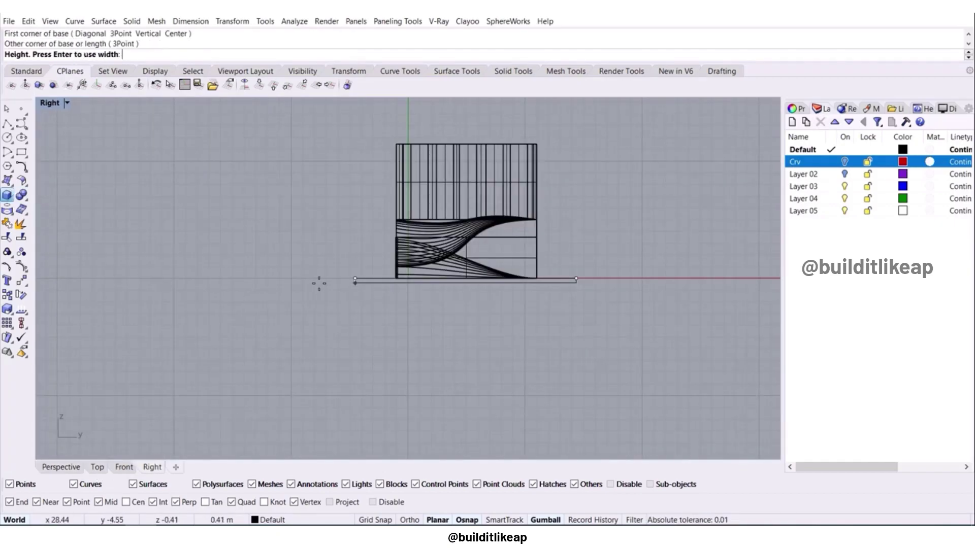
left_click(350, 277)
left_click(61, 467)
right_click_drag(331, 203, 280, 220)
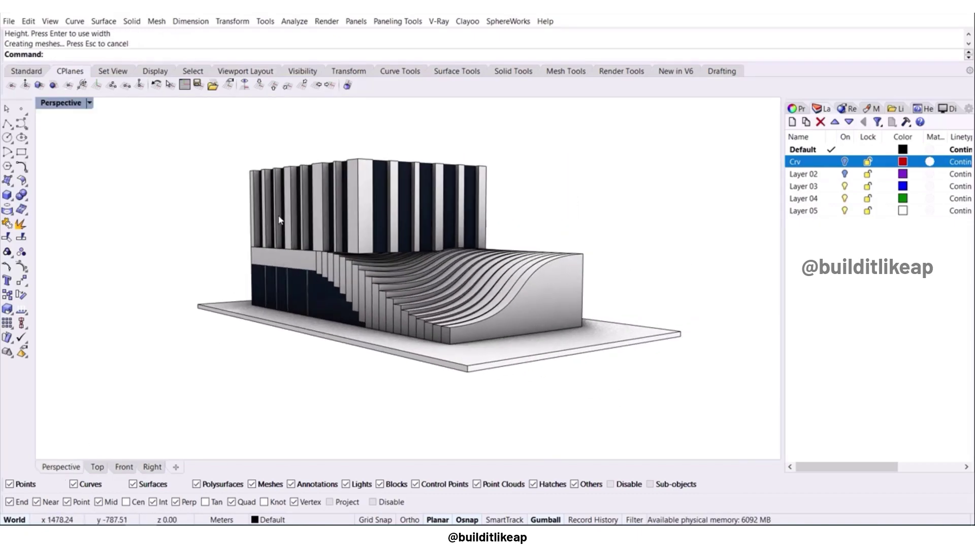